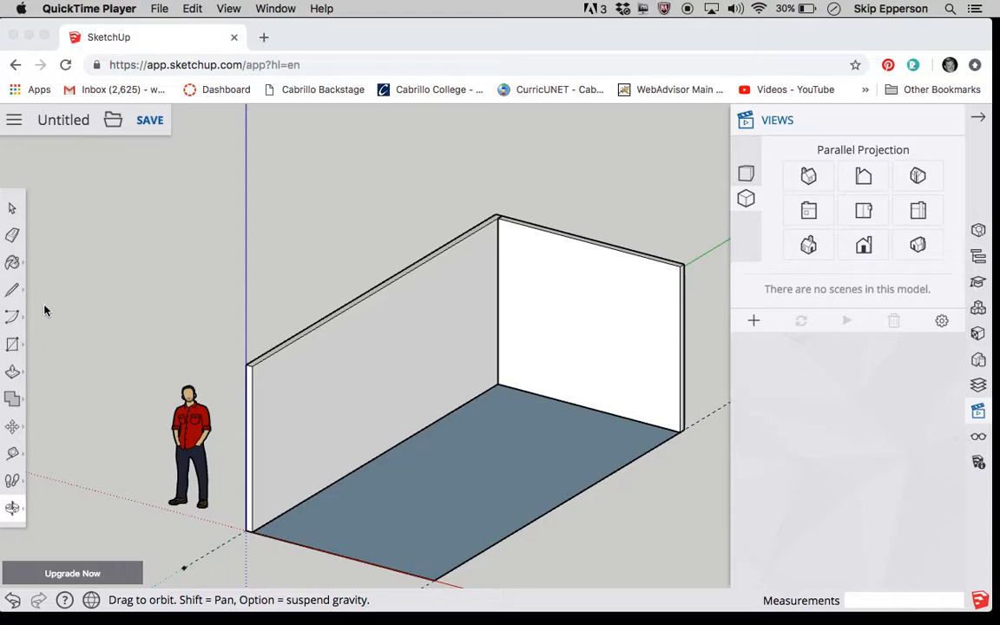
- Place a guide line on the floor parallel to the long wall, 2' out from its base edge
left_click(21, 458)
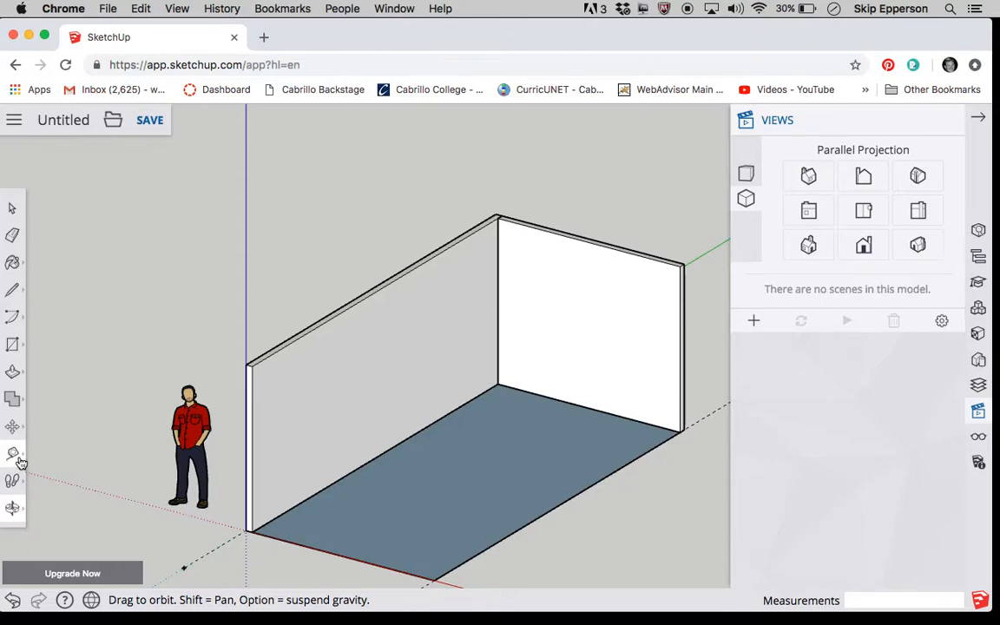
left_click(19, 460)
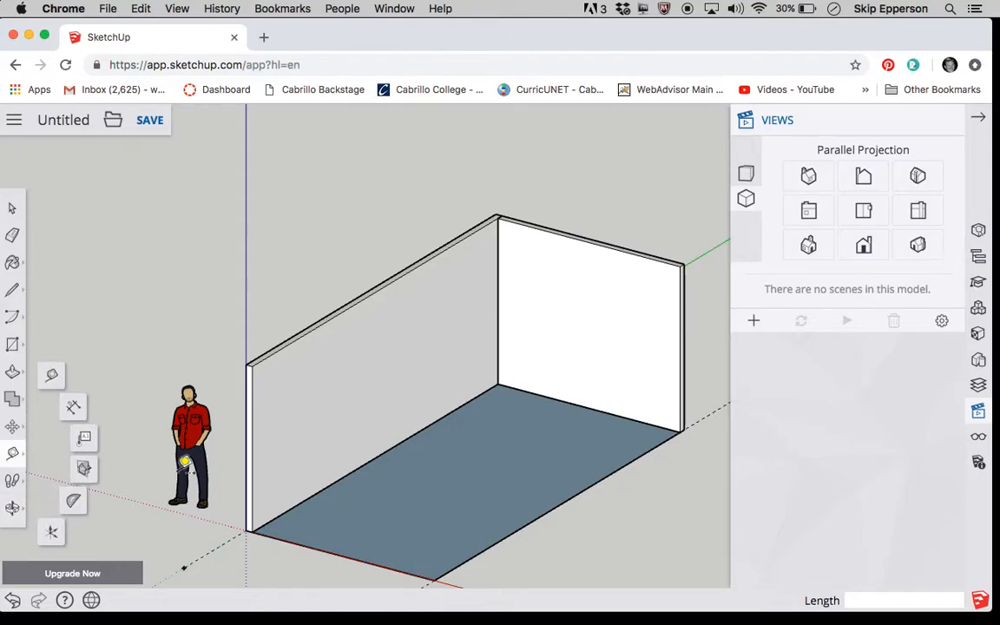
left_click(53, 380)
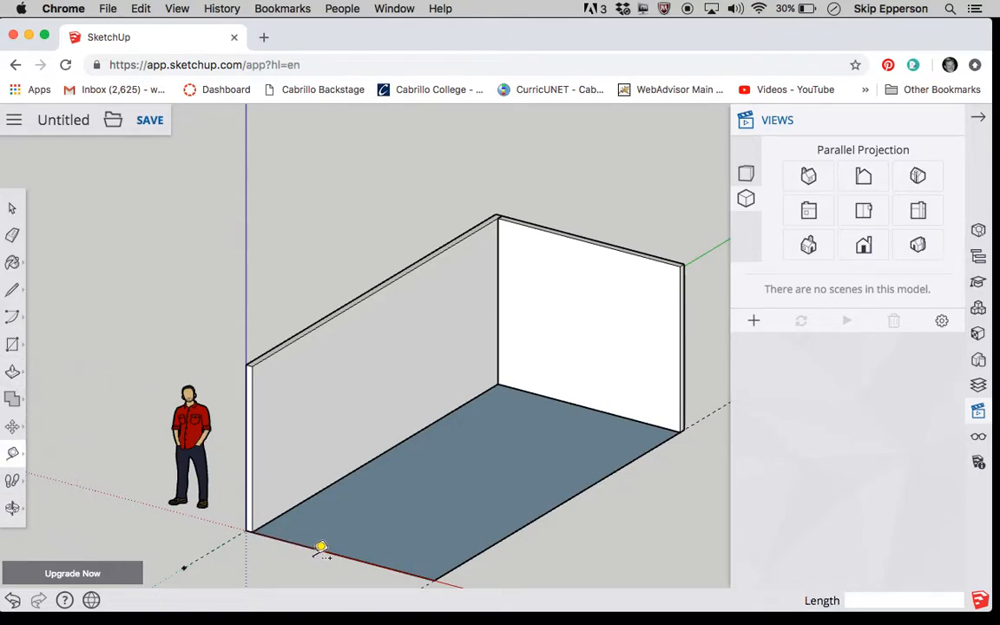
scroll(322, 547, "up", 3)
scroll(320, 545, "down", 2)
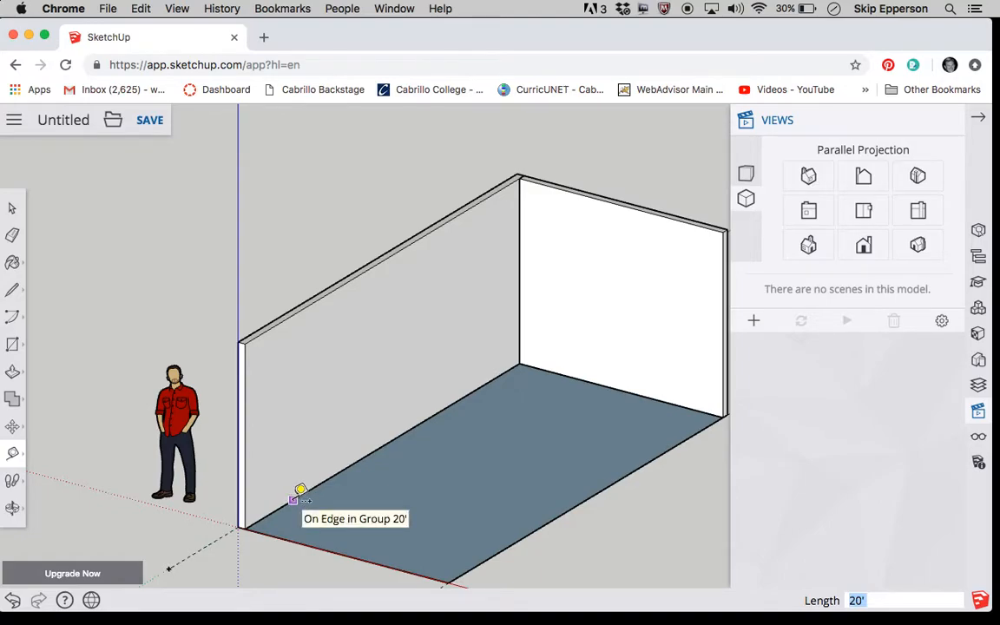
left_click(293, 500)
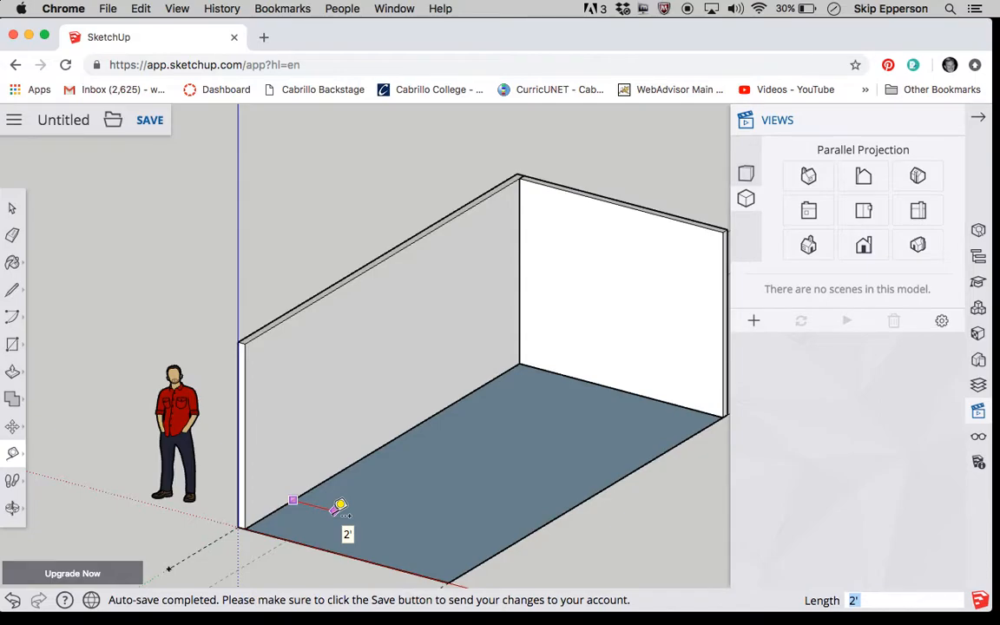
left_click(339, 509)
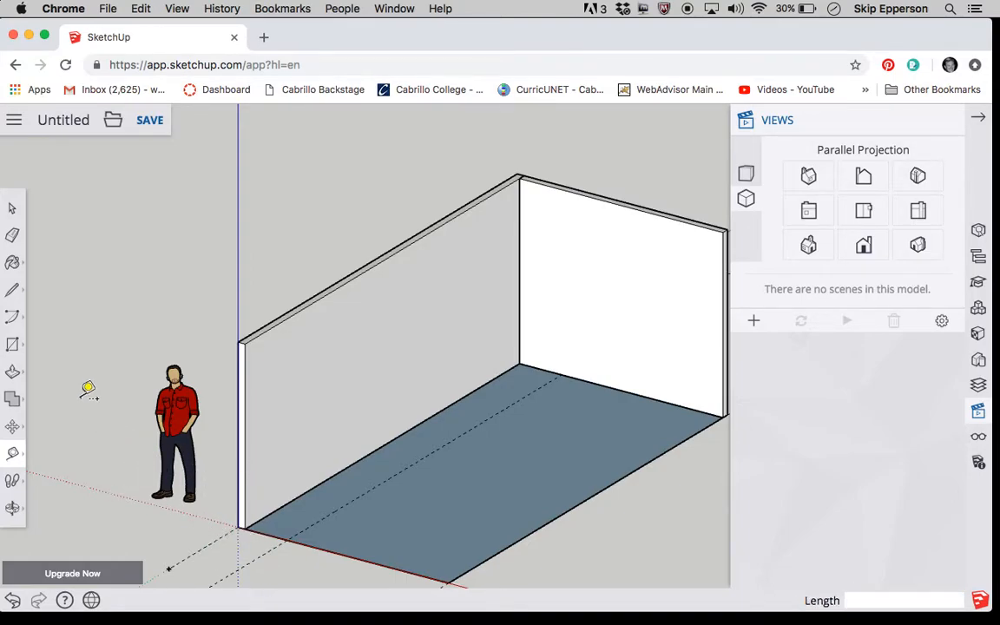
- Place a second guide line on the long wall's face, 28 inches above its base edge
left_click(13, 345)
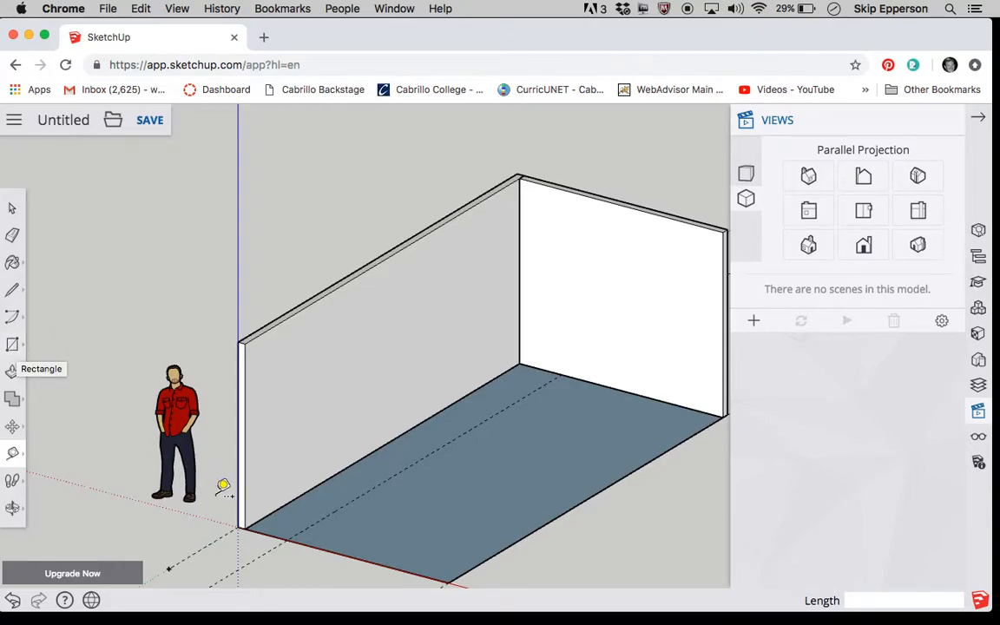
left_click(285, 505)
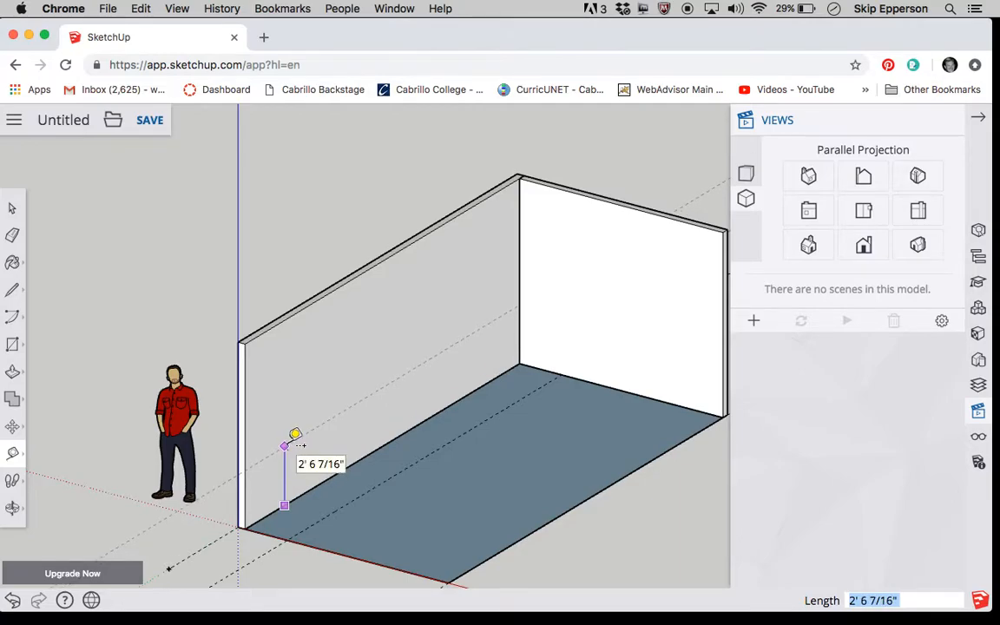
type("28")
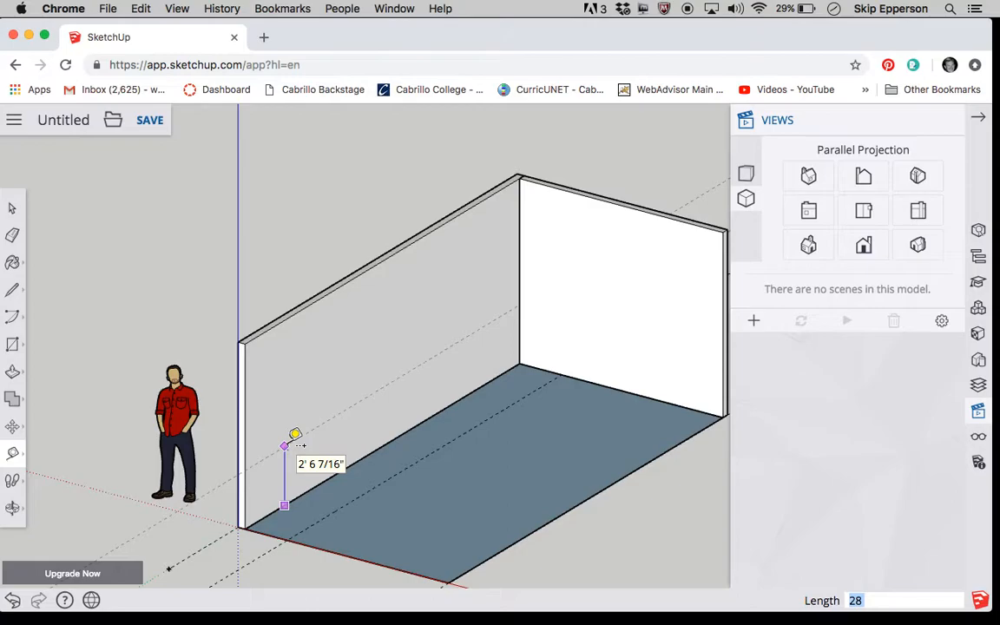
key("Return")
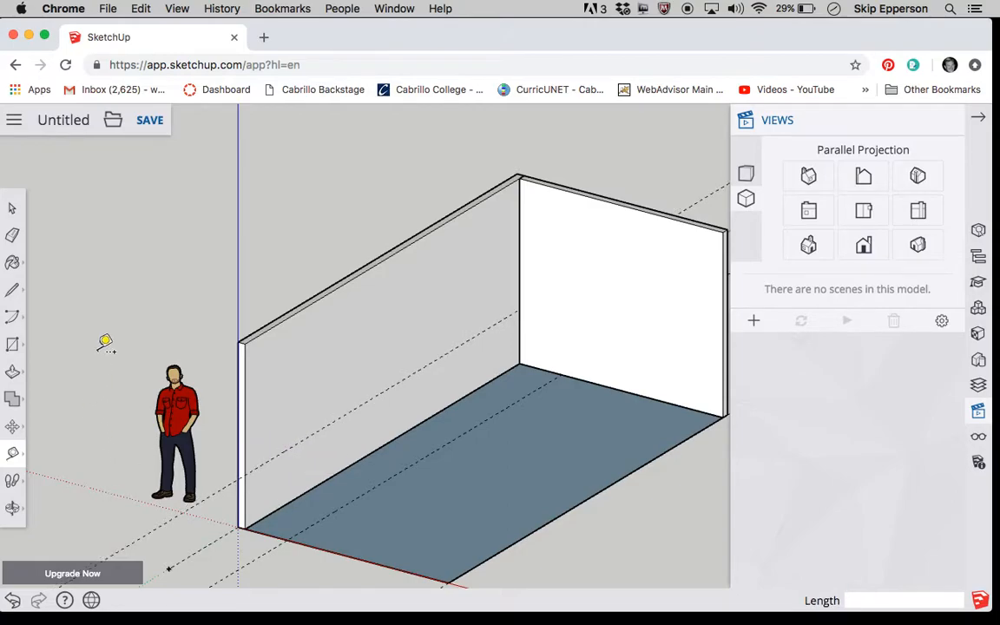
left_click(12, 208)
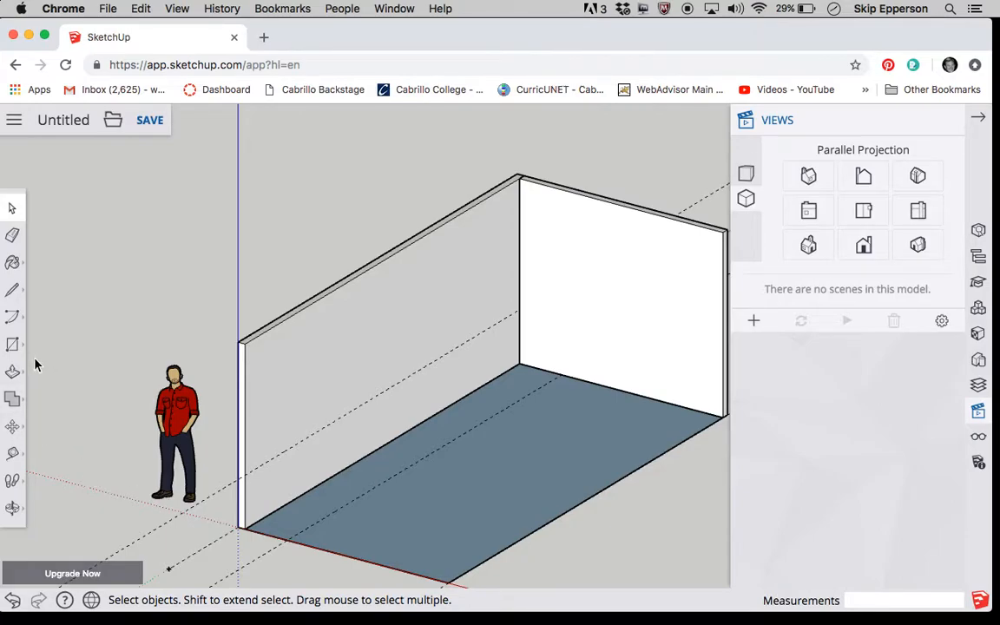
- Draw a 2' by 19' 8" rectangle on the floor from the long wall's front inner corner to the floor guide's intersection at the end wall
left_click(13, 344)
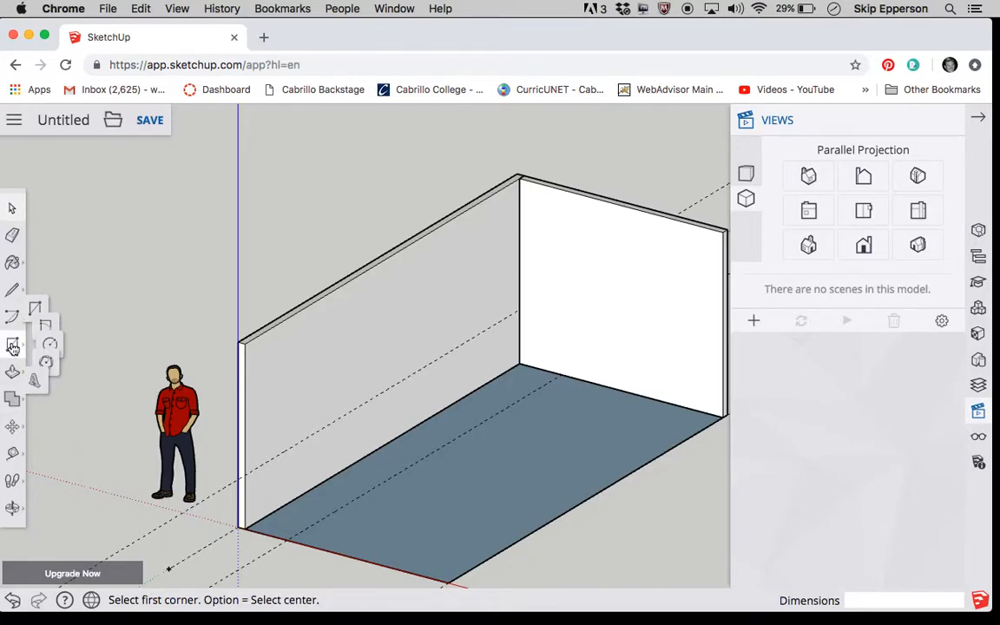
left_click(51, 282)
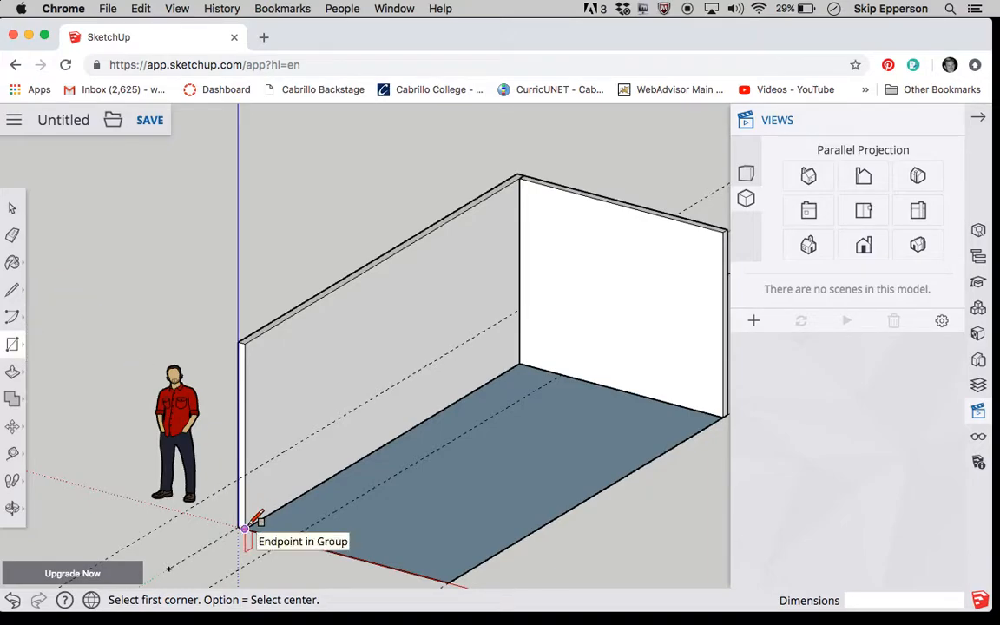
scroll(262, 525, "up", 5)
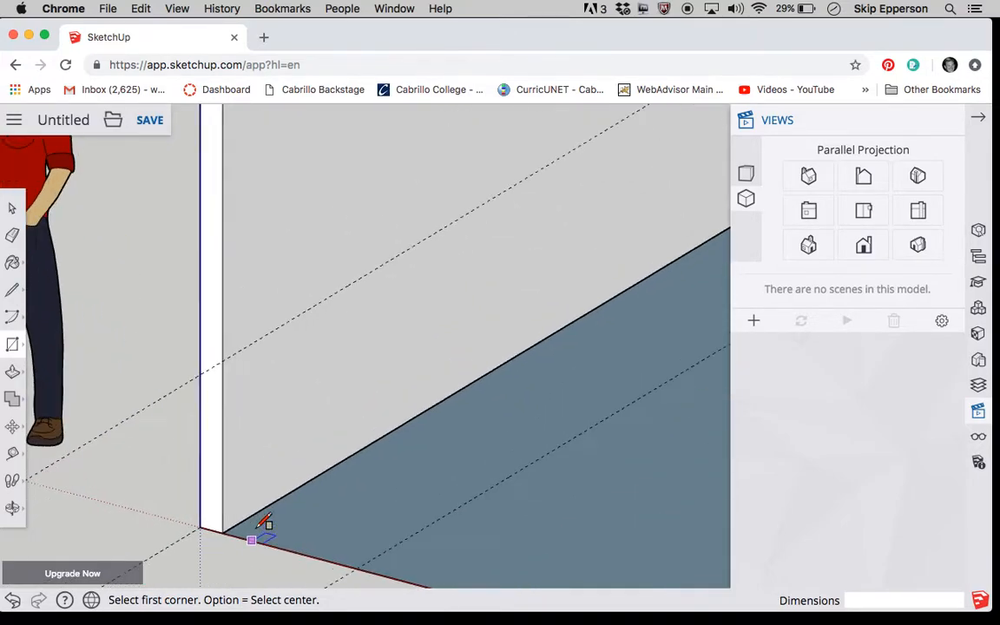
left_click(207, 534)
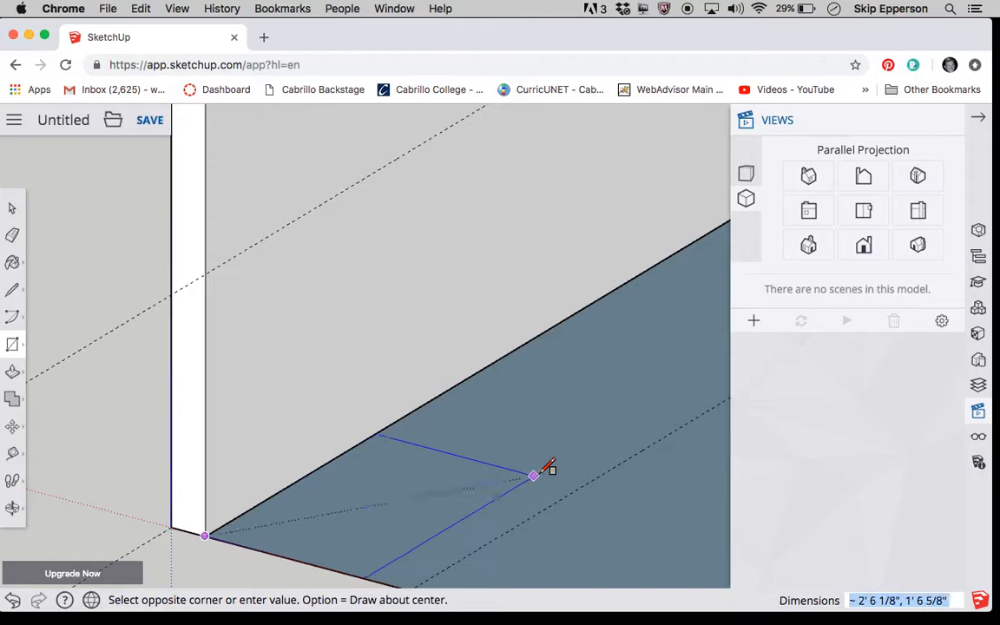
scroll(493, 442, "down", 3)
scroll(493, 442, "up", 2)
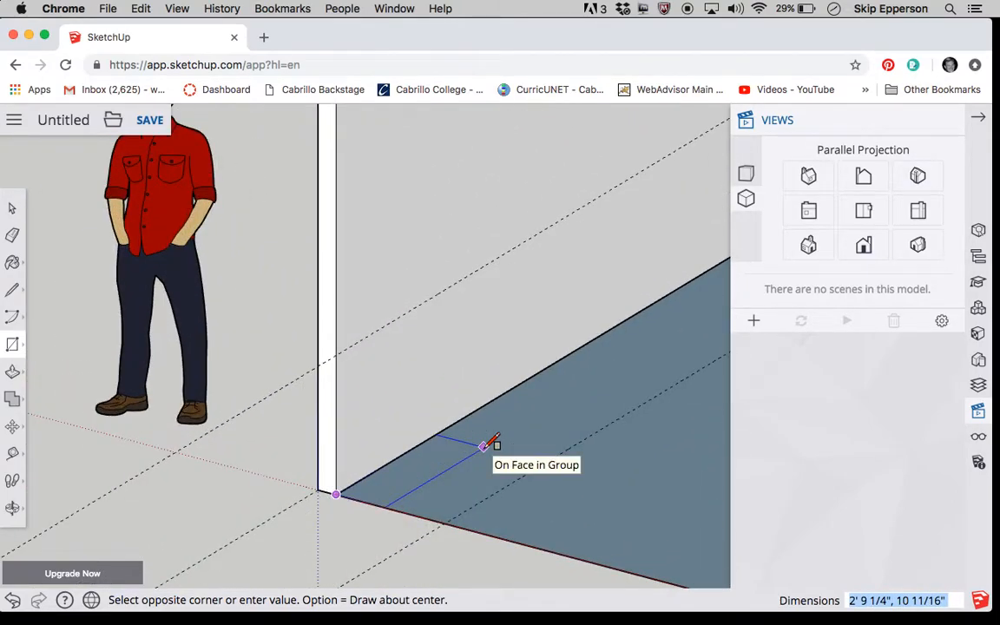
right_click(493, 444)
scroll(493, 443, "up", 3)
scroll(493, 444, "down", 5)
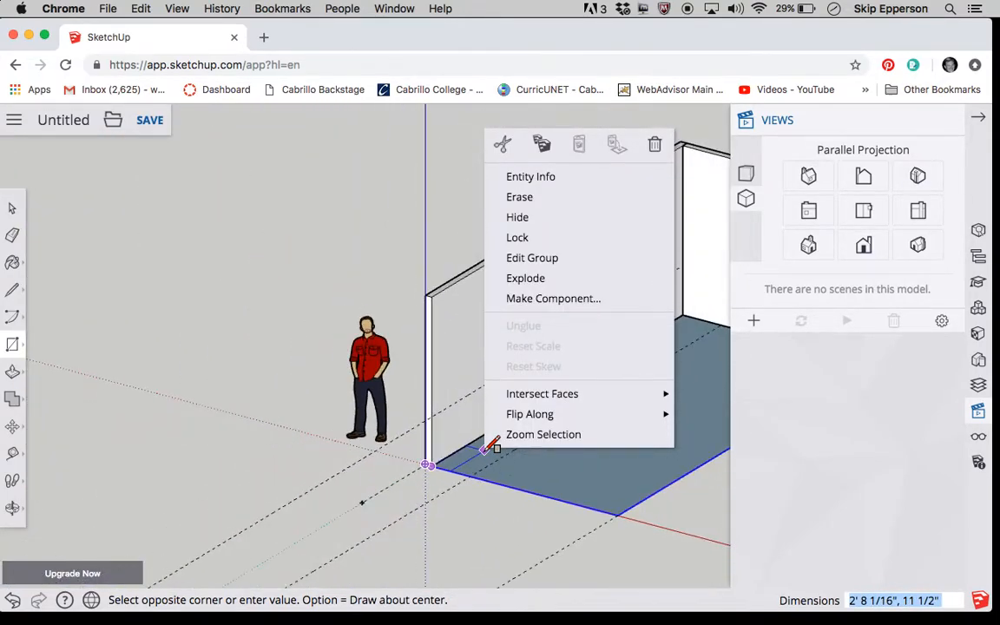
scroll(492, 445, "up", 2)
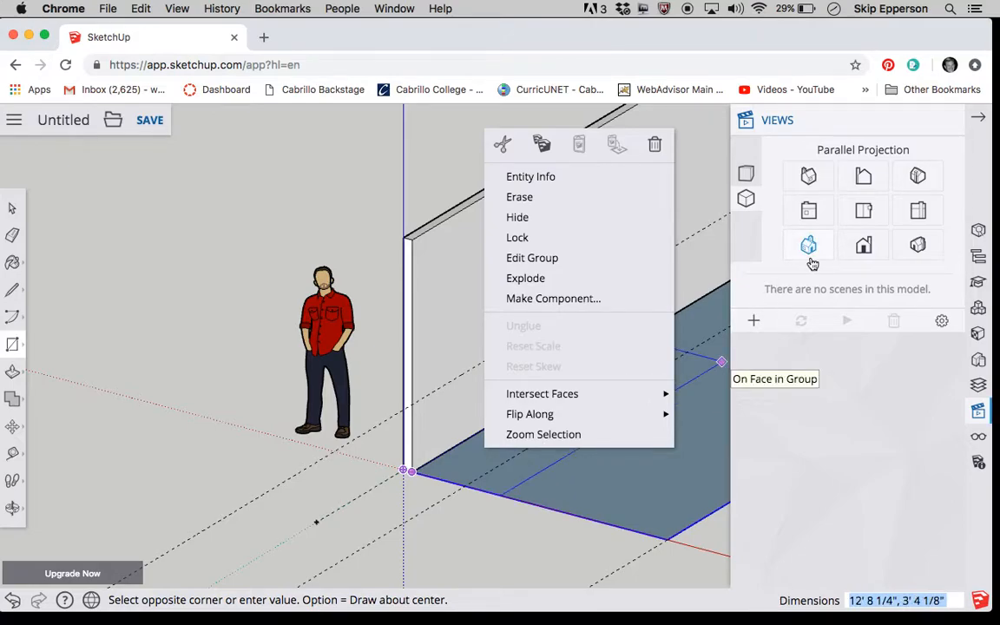
left_click(982, 121)
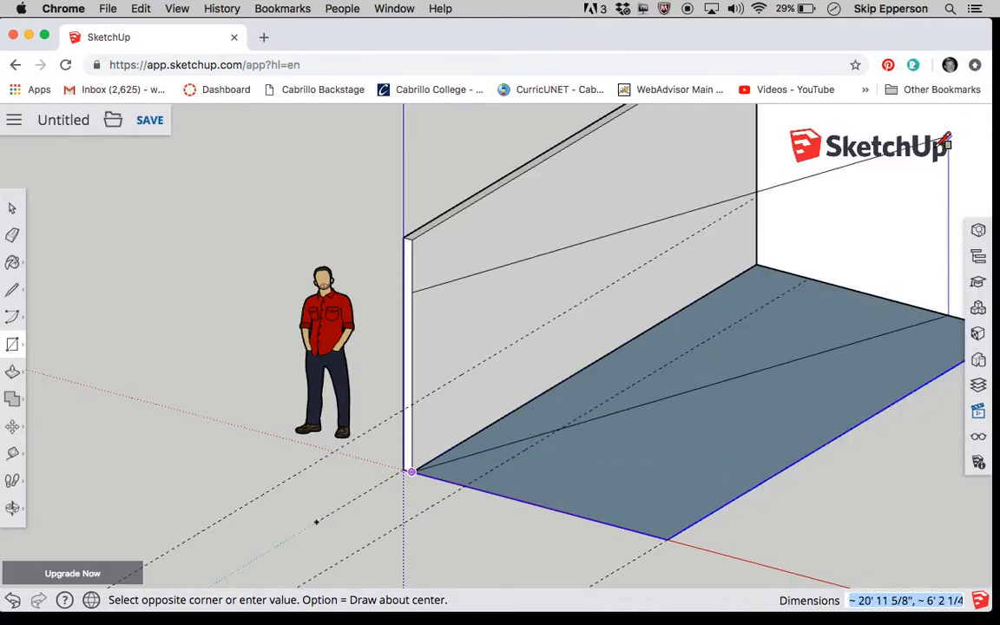
left_click(809, 278)
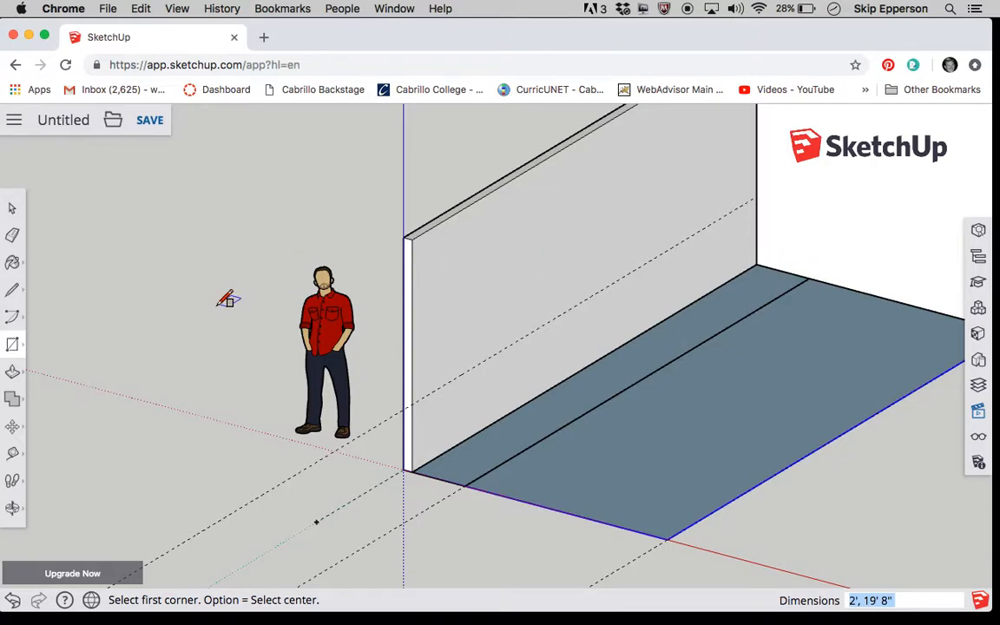
- Select the whole floor rectangle beside the long wall, including its face and edges, and make it a group
left_click(14, 210)
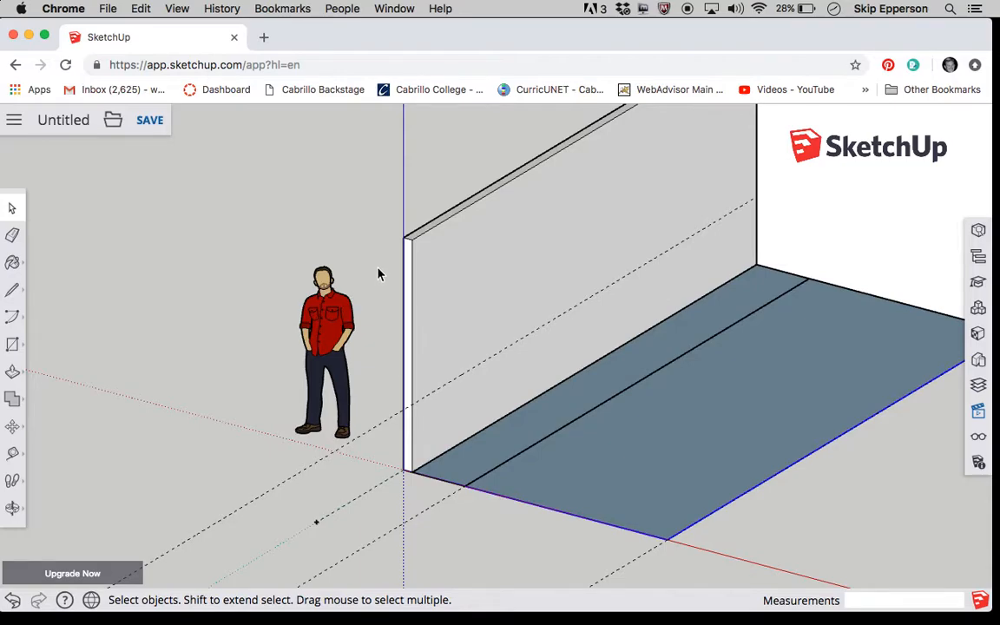
left_click_drag(377, 270, 877, 524)
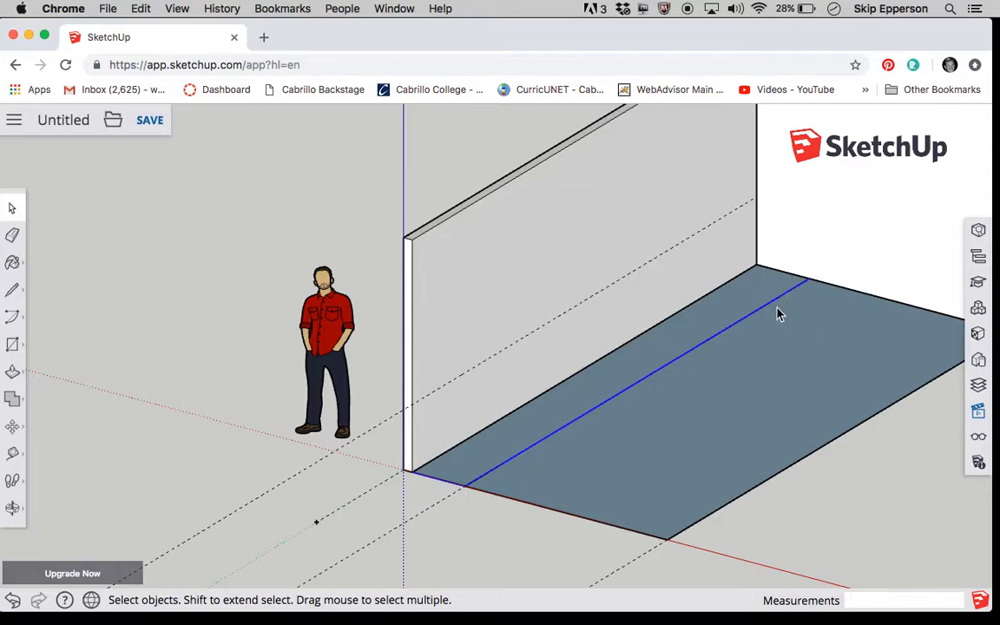
left_click(380, 296)
left_click_drag(375, 238, 840, 513)
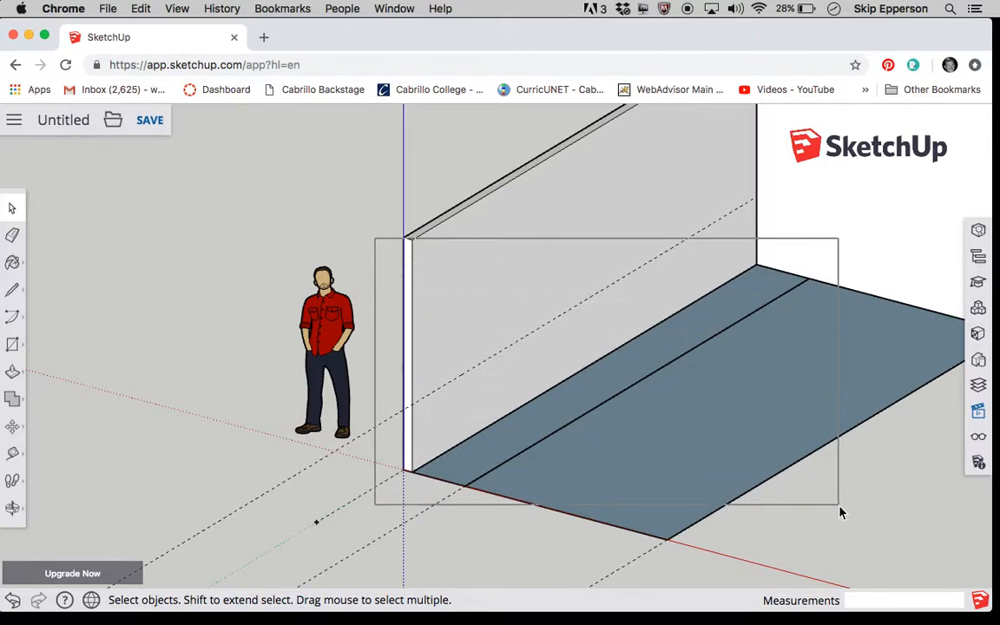
left_click_drag(840, 512, 840, 512)
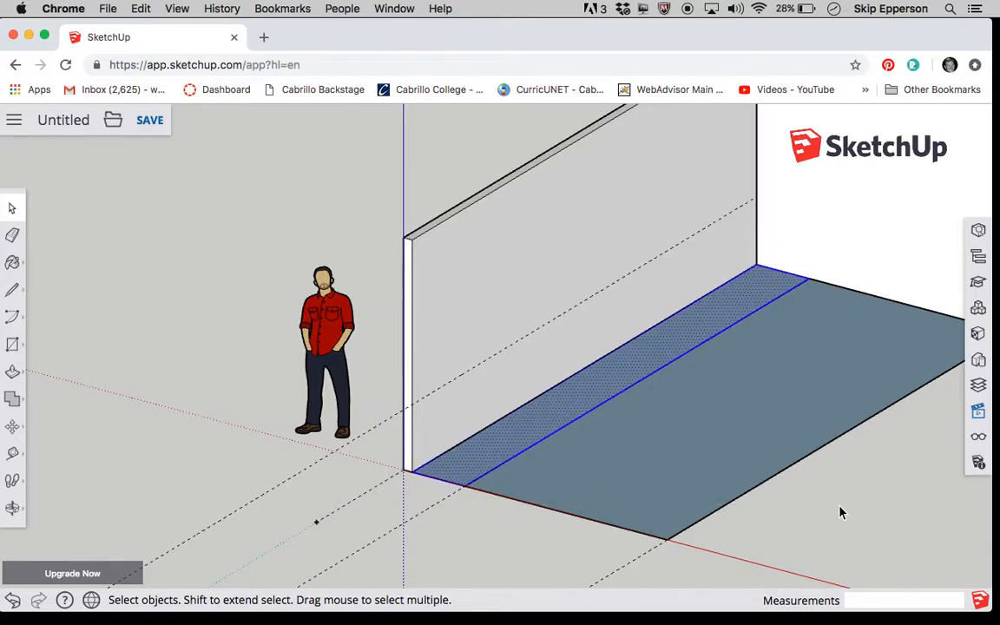
right_click(654, 360)
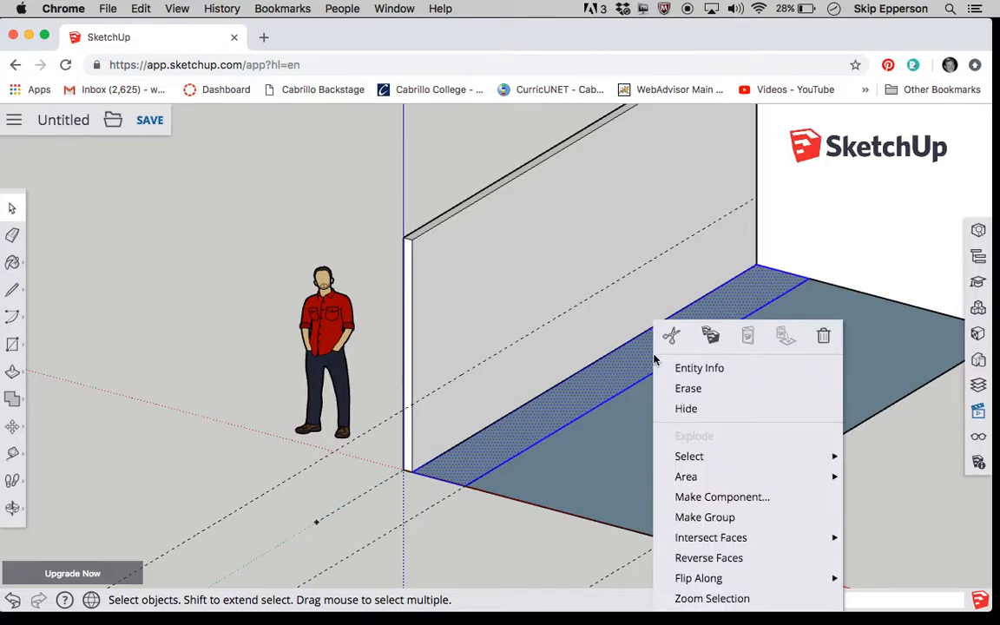
left_click(705, 518)
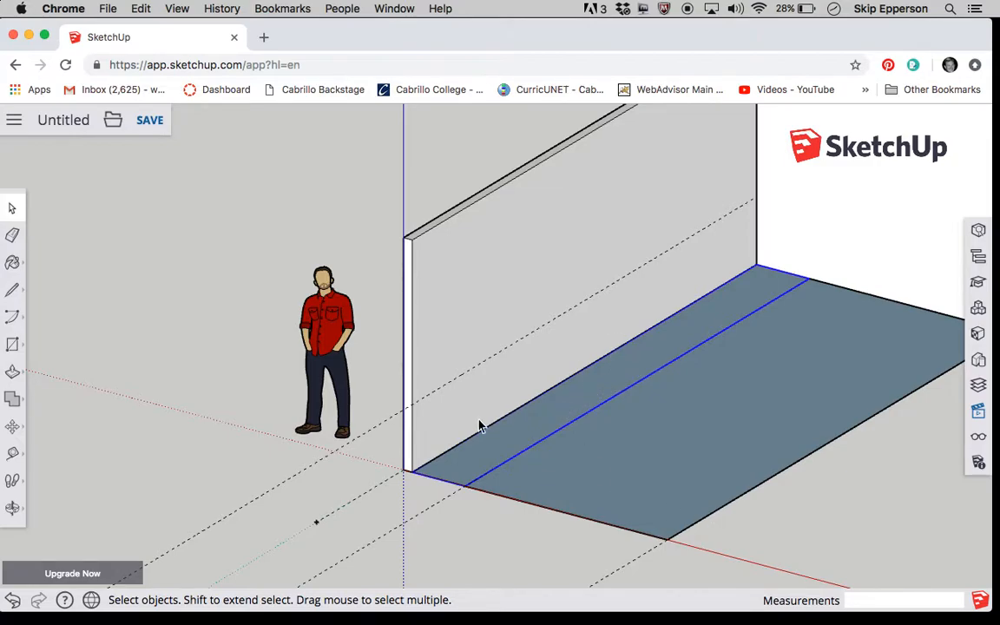
- Open the rectangle group for editing and push/pull its face up 1.25 inches
double_click(622, 365)
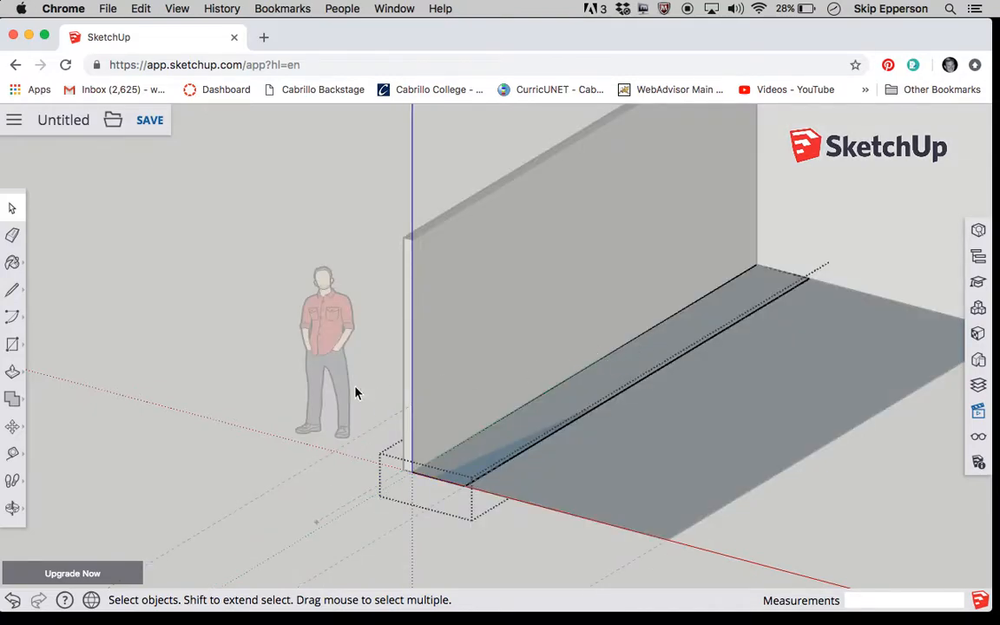
left_click(13, 377)
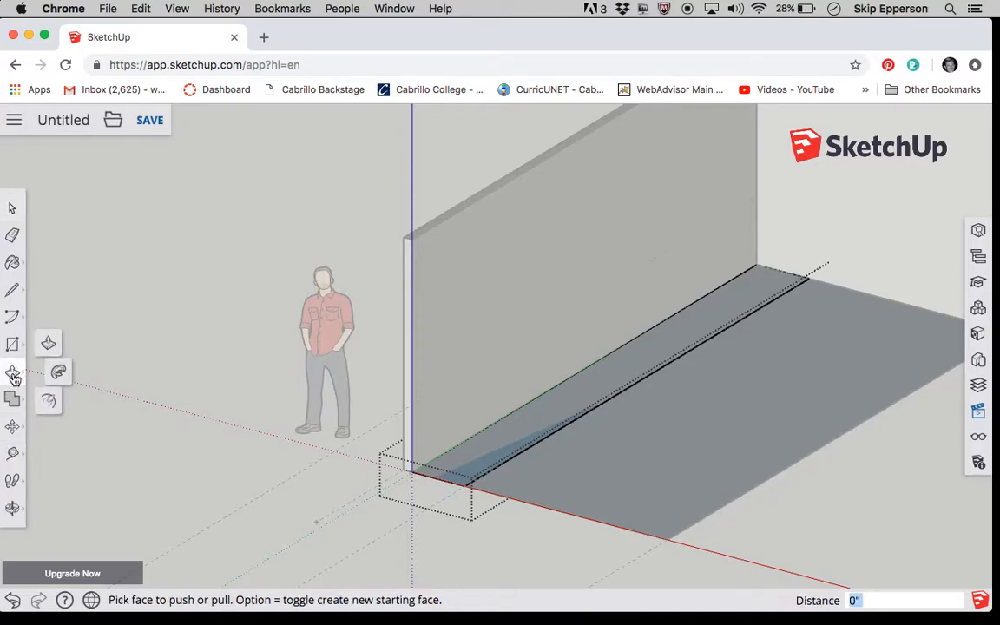
left_click(49, 344)
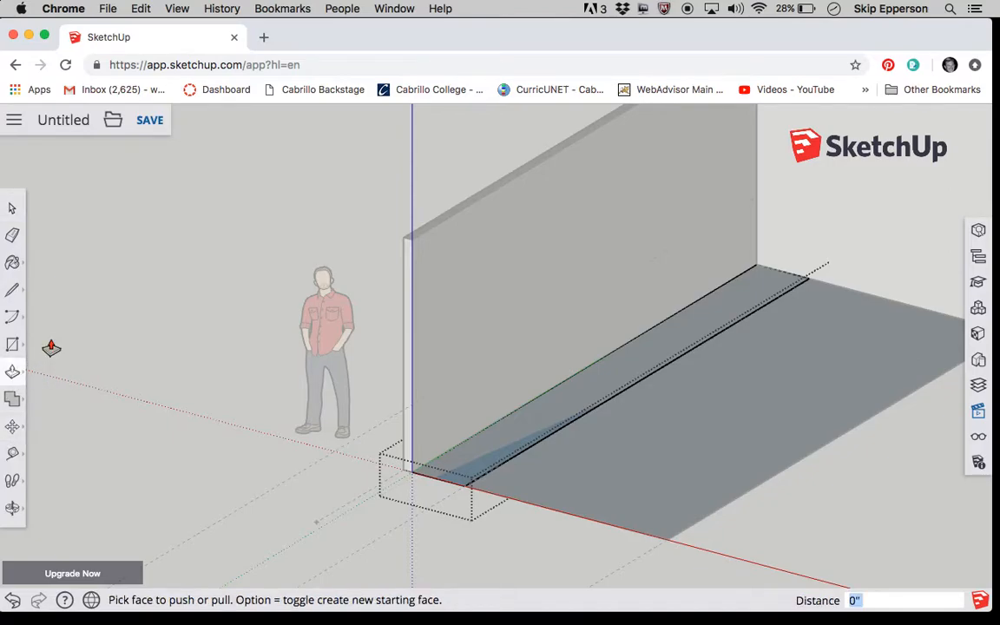
left_click(600, 388)
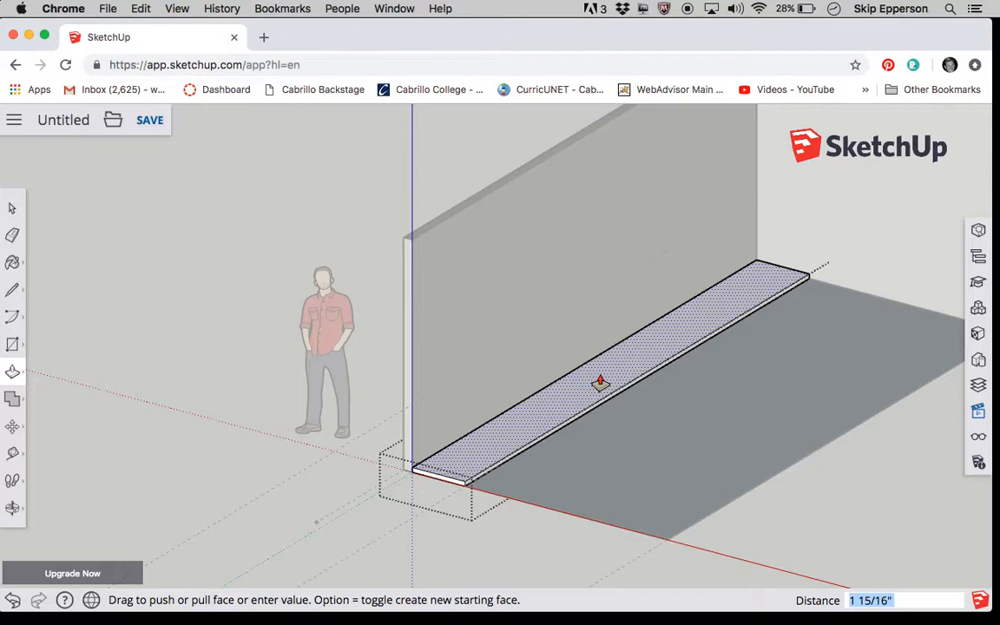
type("1.25")
key("Return")
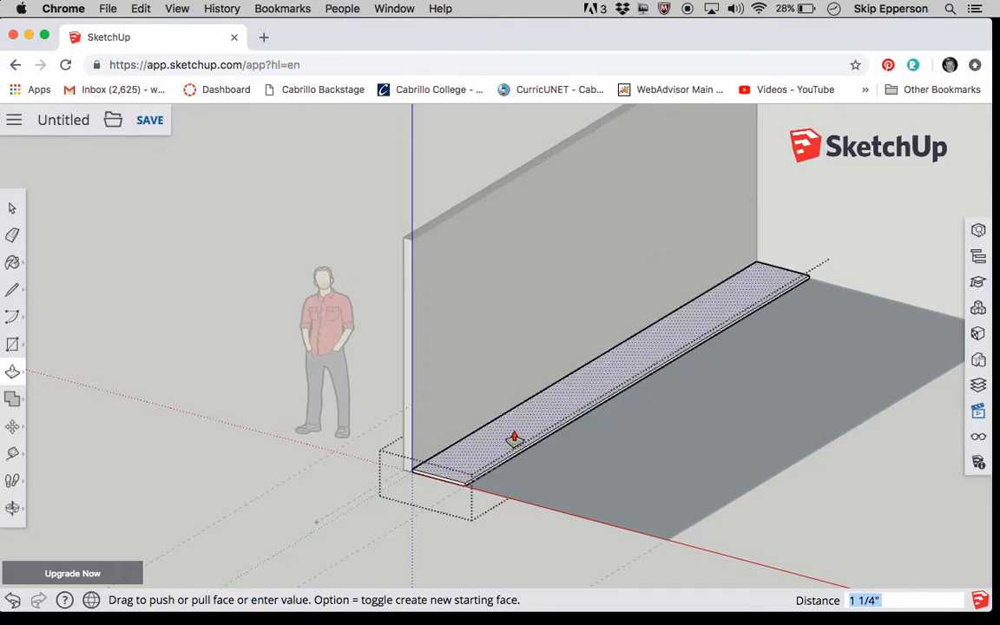
scroll(594, 456, "up", 5)
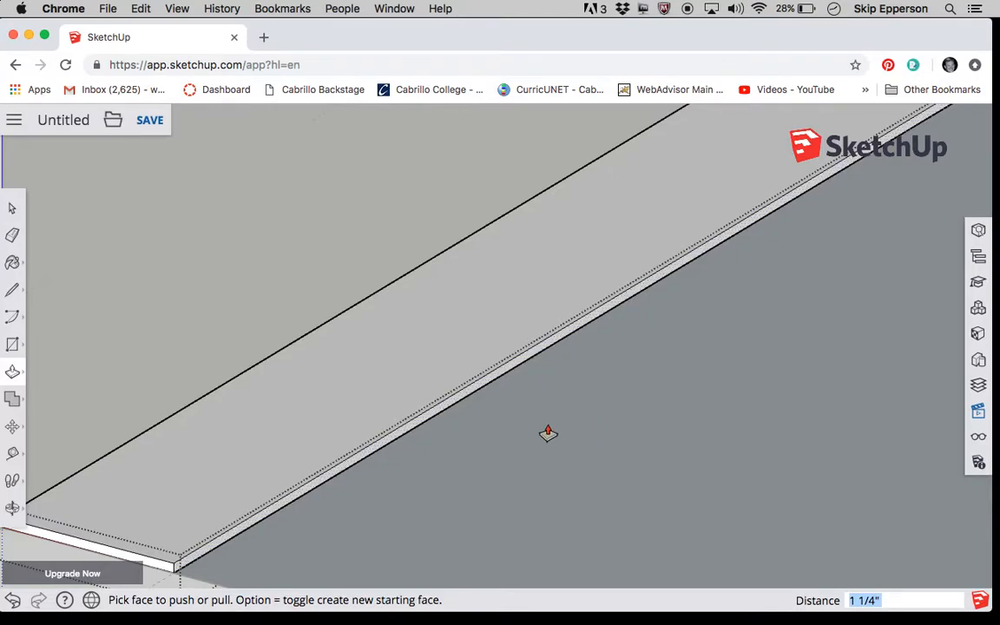
scroll(570, 456, "down", 5)
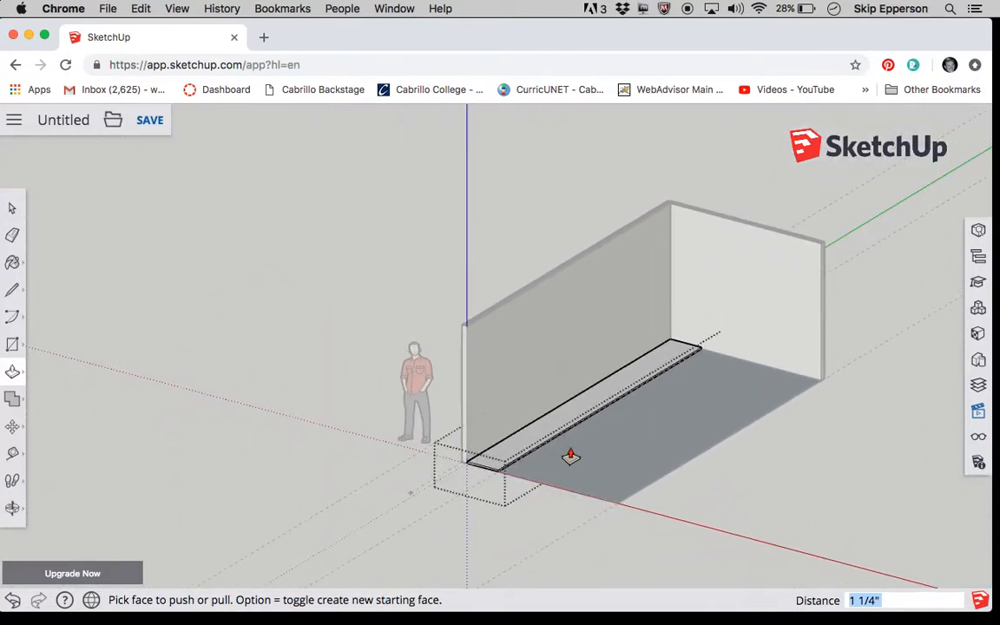
- Close the slab group and move it straight up the long wall until its upper back edge meets the 28-inch guide
left_click(12, 210)
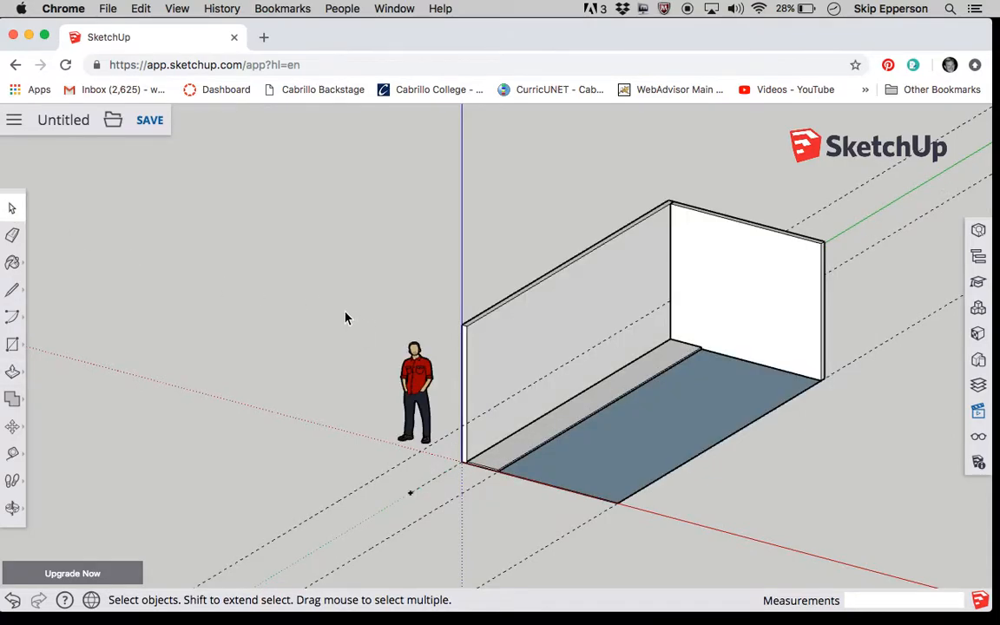
double_click(538, 447)
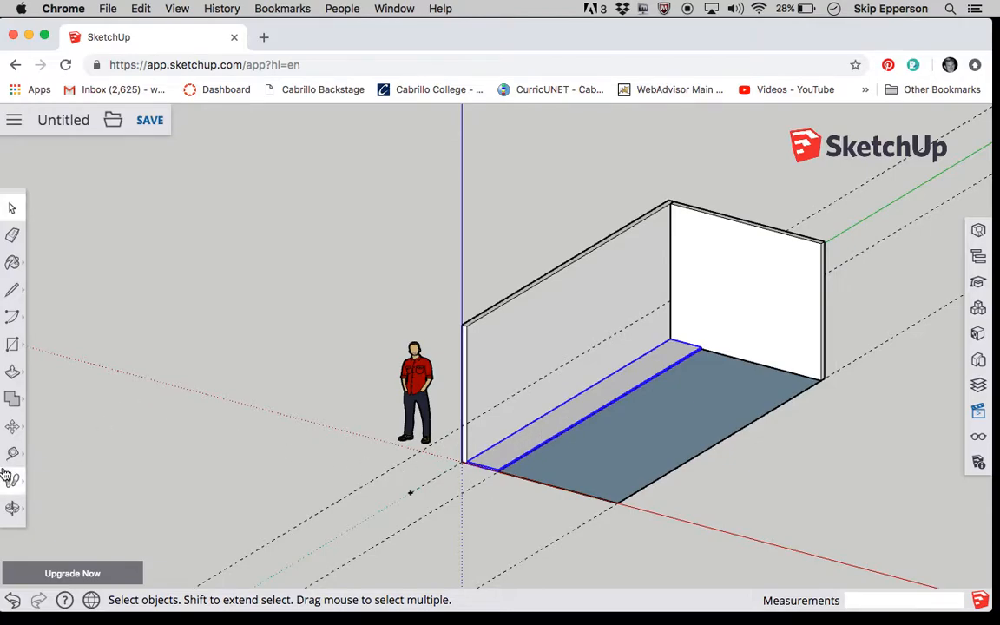
left_click(14, 427)
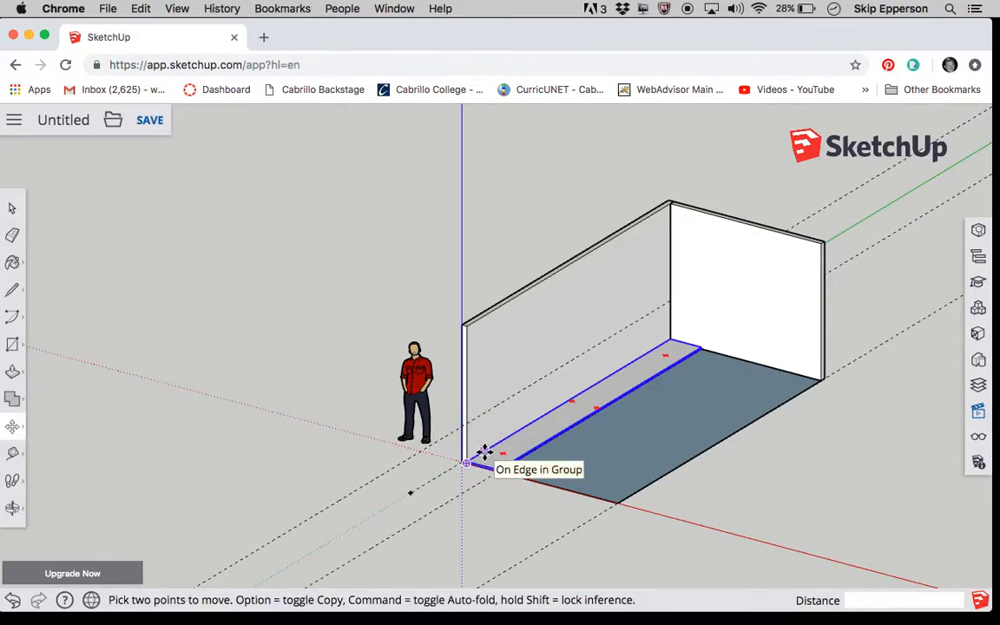
left_click(484, 445)
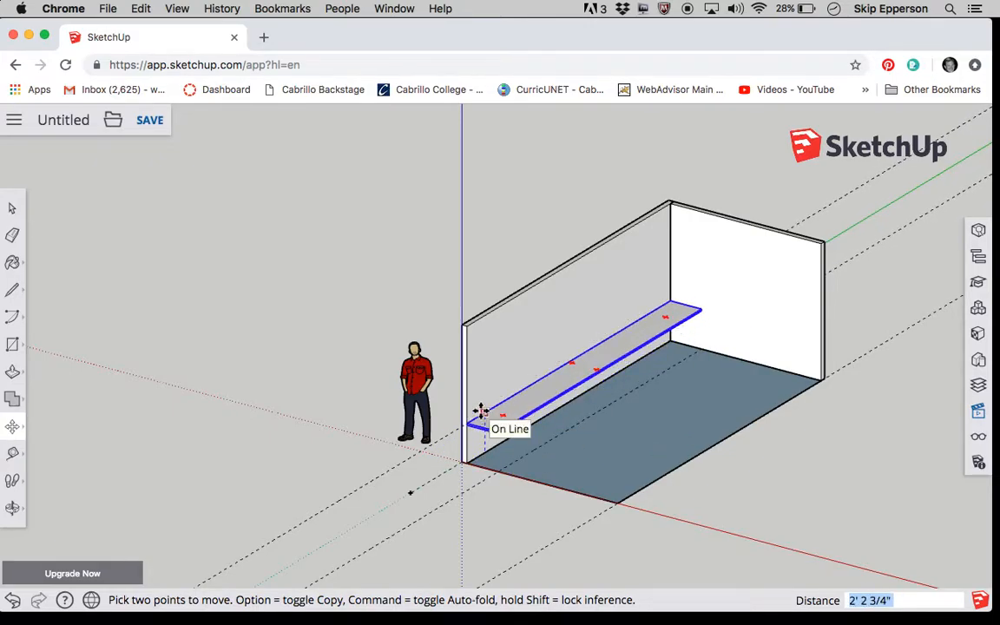
scroll(480, 410, "up", 6)
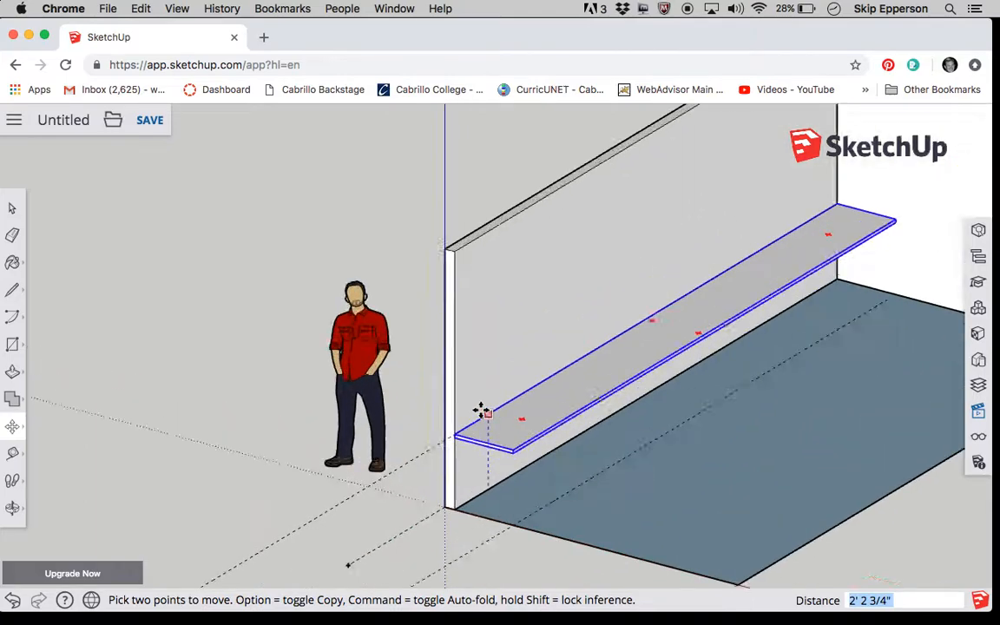
scroll(480, 410, "down", 4)
scroll(480, 410, "down", 4)
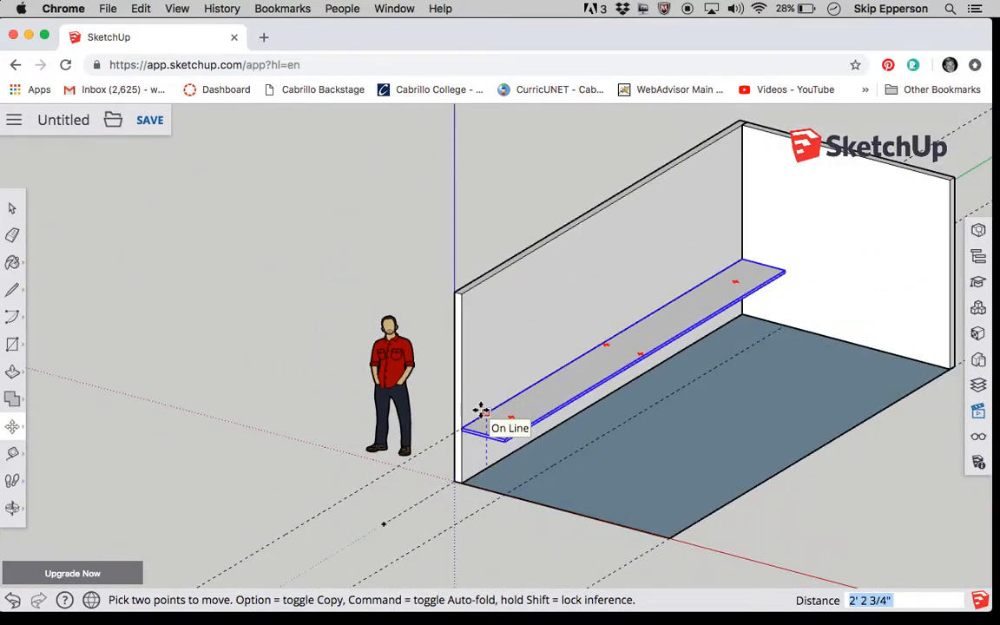
scroll(484, 469, "up", 7)
scroll(485, 469, "down", 6)
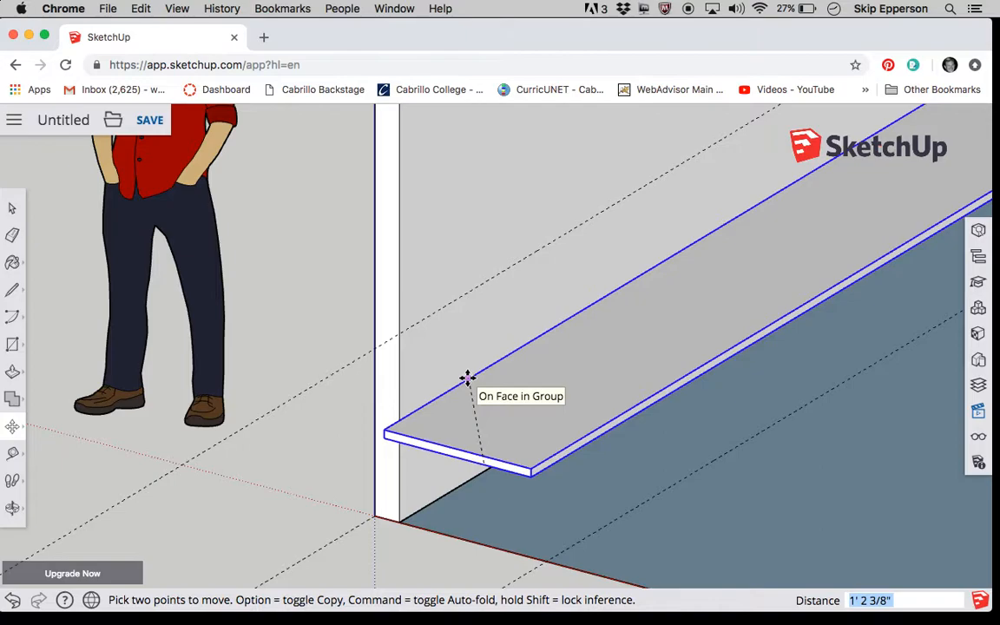
key("Up")
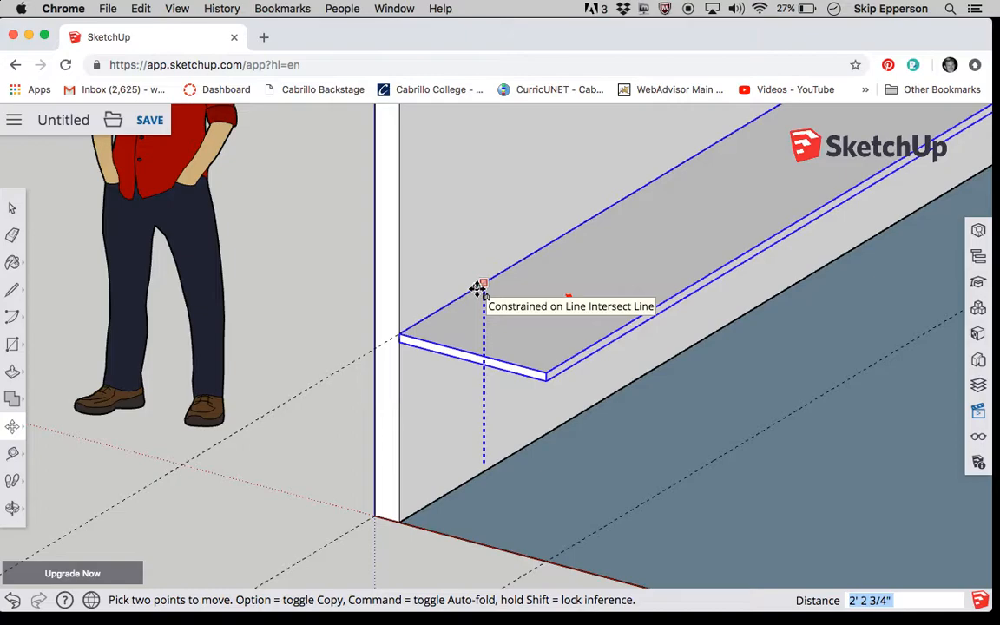
left_click(478, 288)
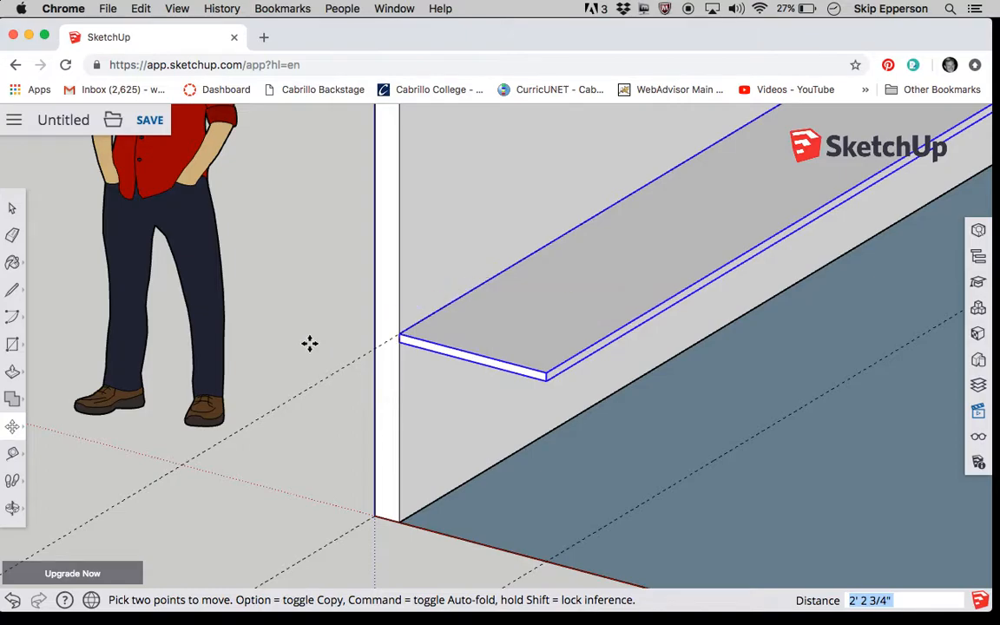
- Place a vertical guide inward from the long wall's front edge and a parallel guide above the slab's back edge
scroll(221, 335, "down", 5)
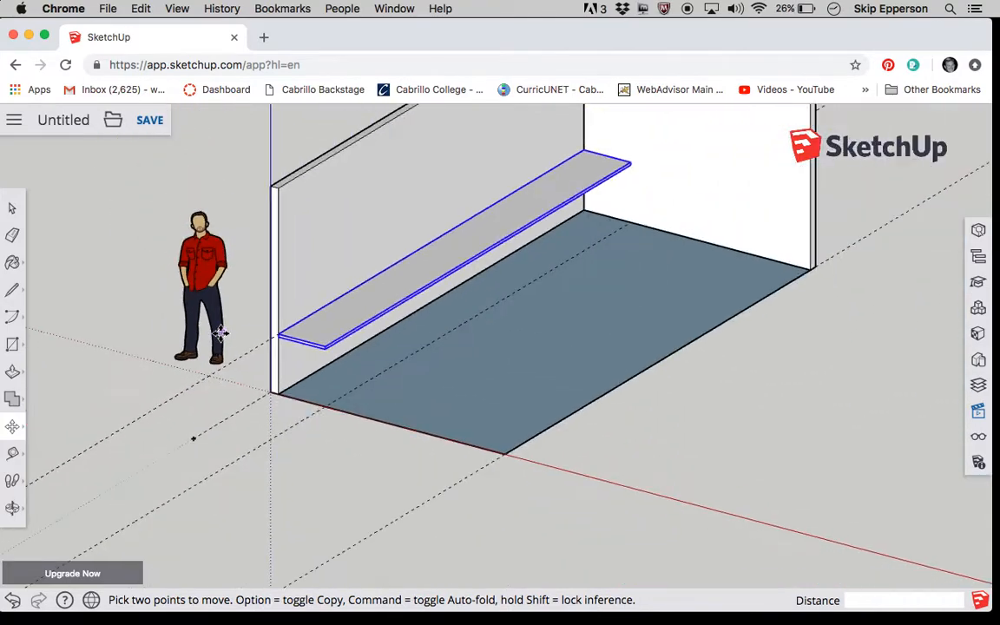
left_click(14, 511)
left_click_drag(456, 214, 345, 230)
scroll(344, 230, "down", 4)
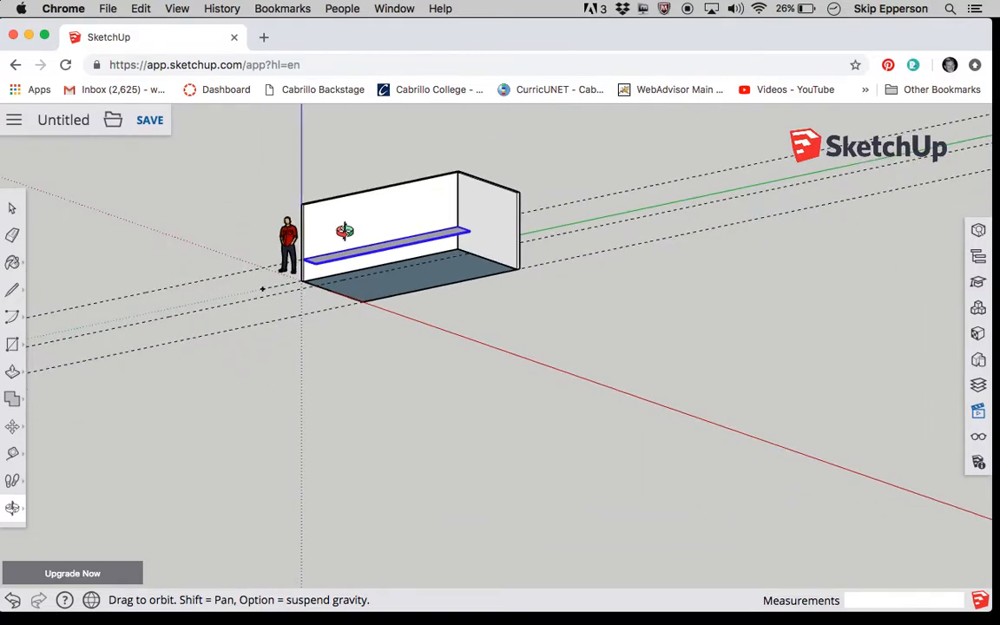
scroll(358, 170, "up", 5)
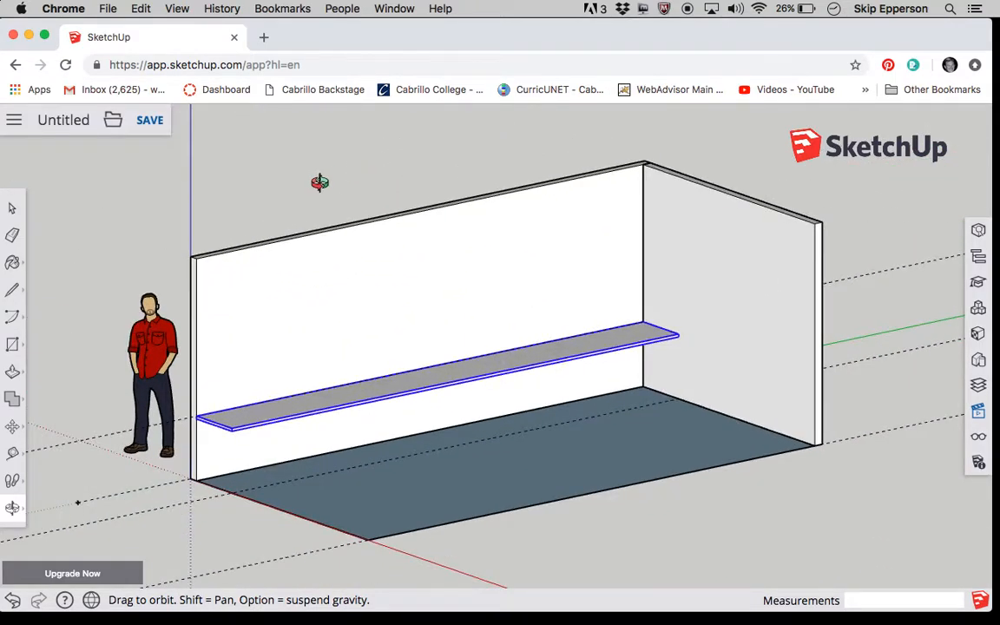
left_click(14, 209)
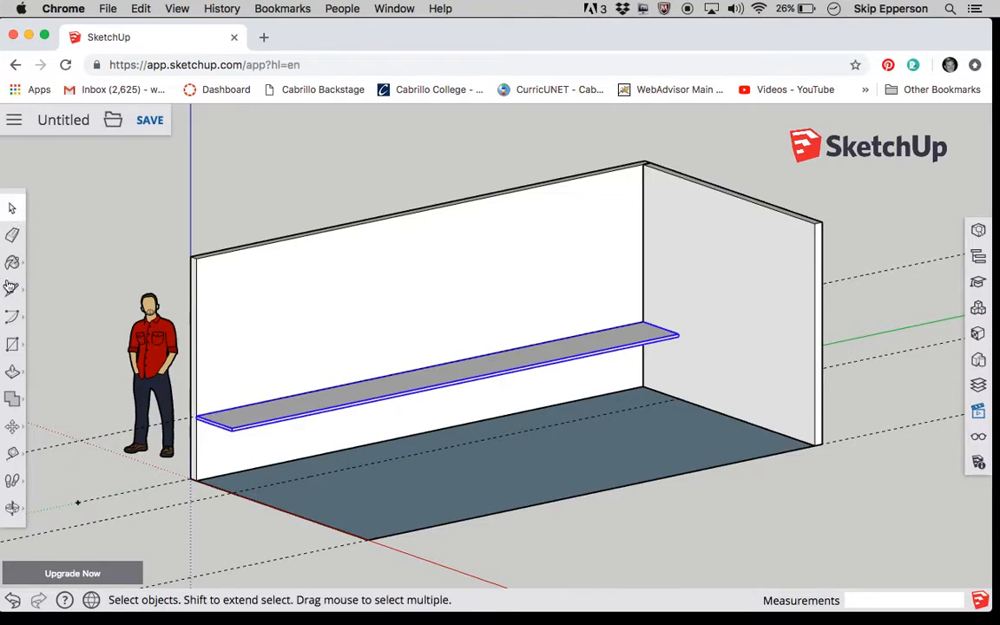
left_click(13, 457)
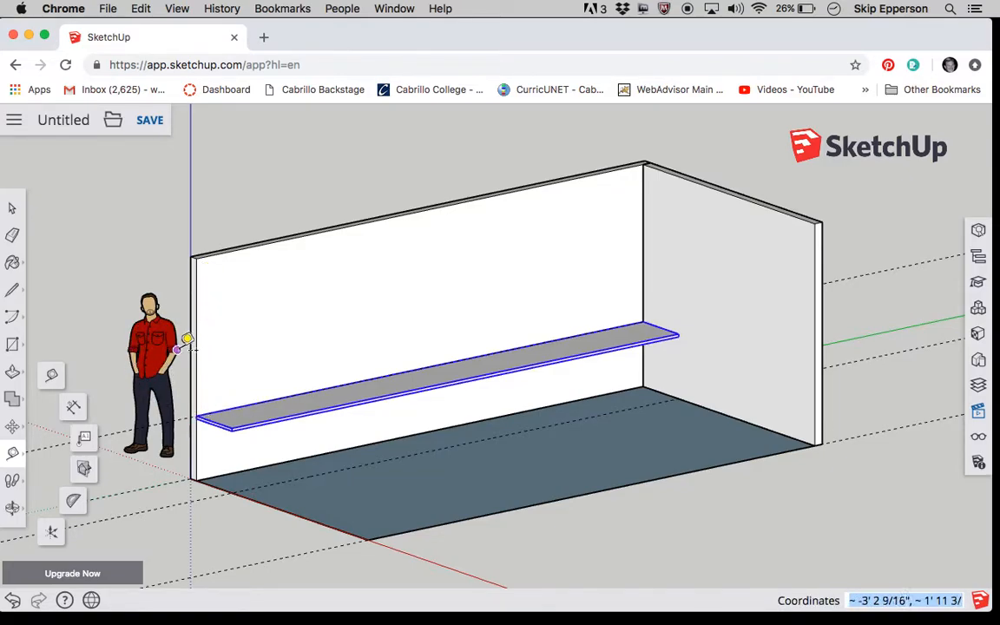
left_click(196, 359)
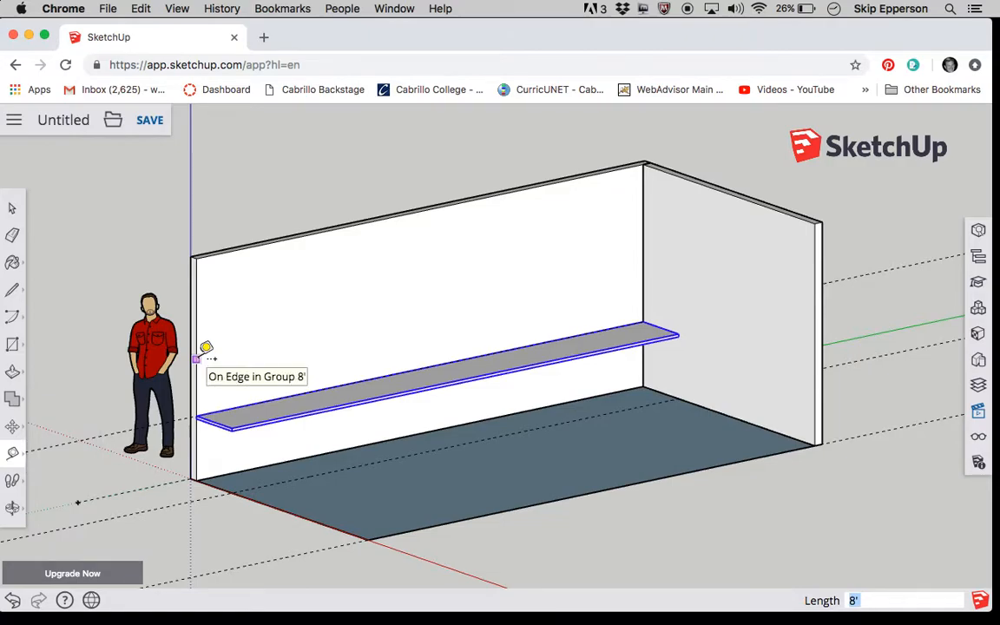
left_click(208, 351)
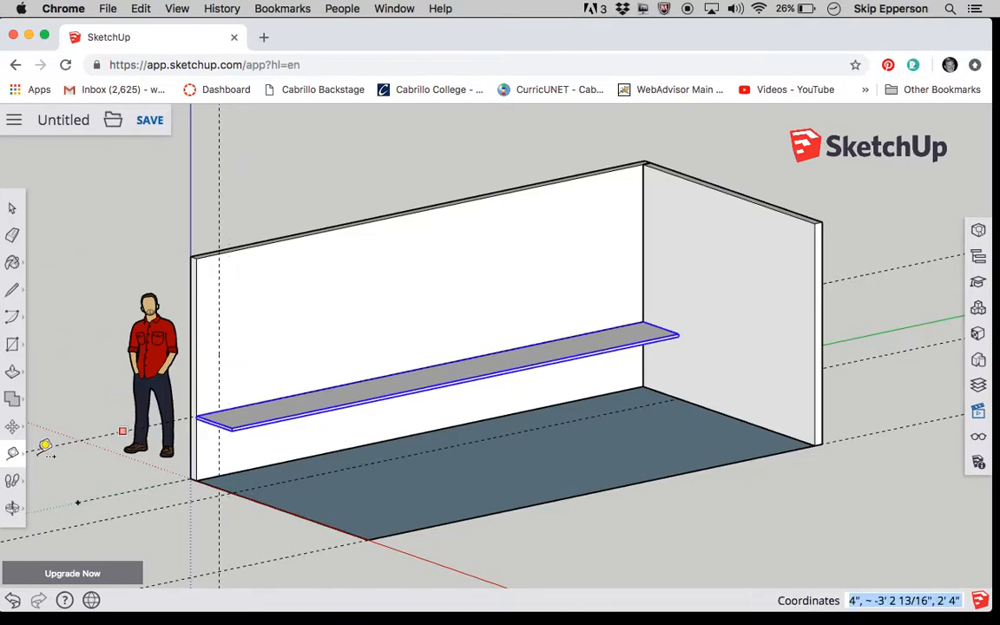
left_click(259, 402)
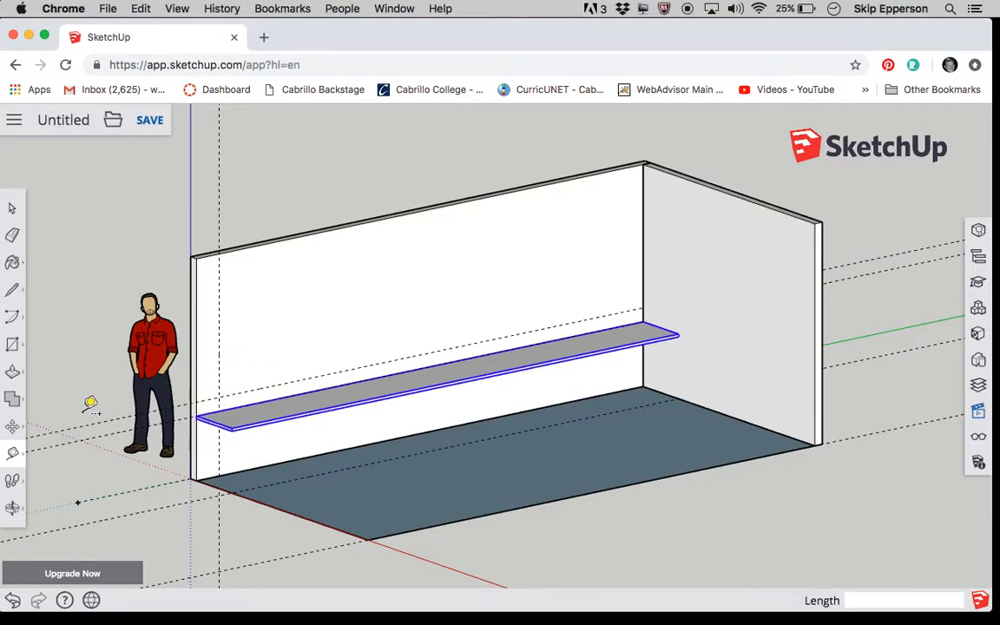
- Draw a 3' by 3' square on the long wall, starting at the intersection of the two guides above the slab
left_click(13, 345)
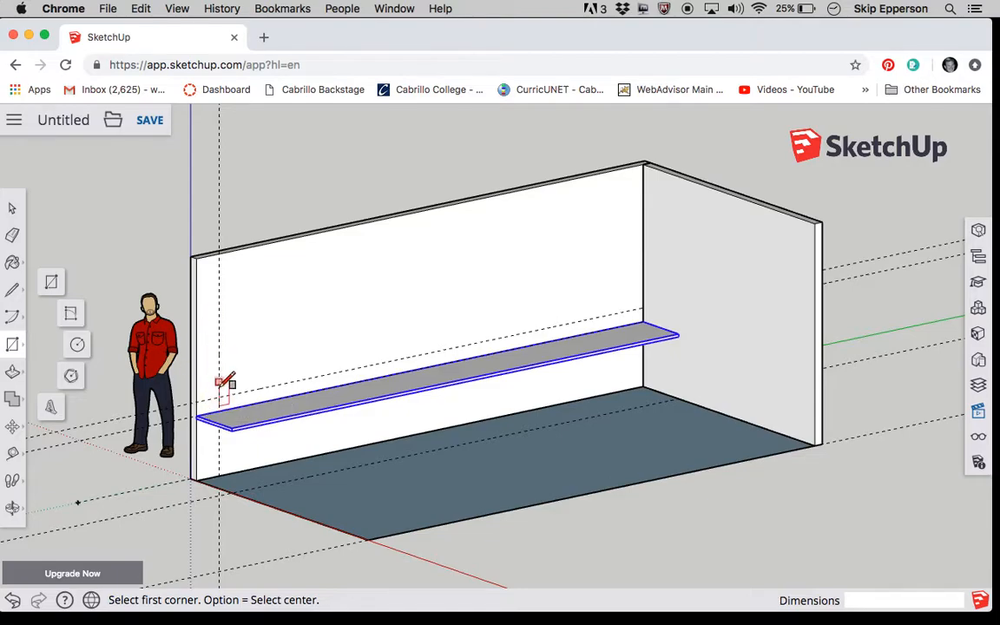
left_click(219, 397)
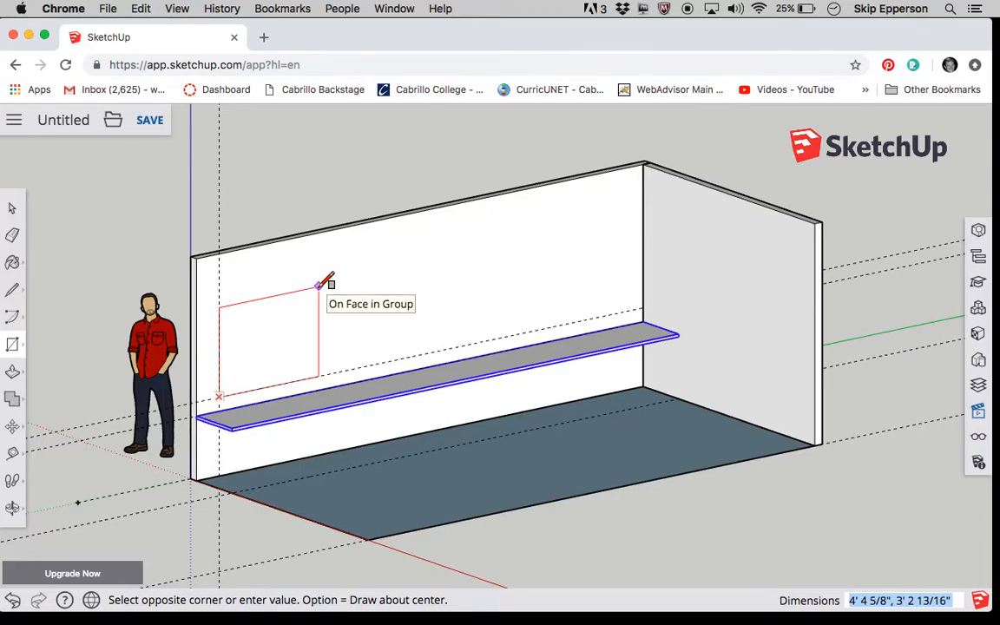
type("3',3")
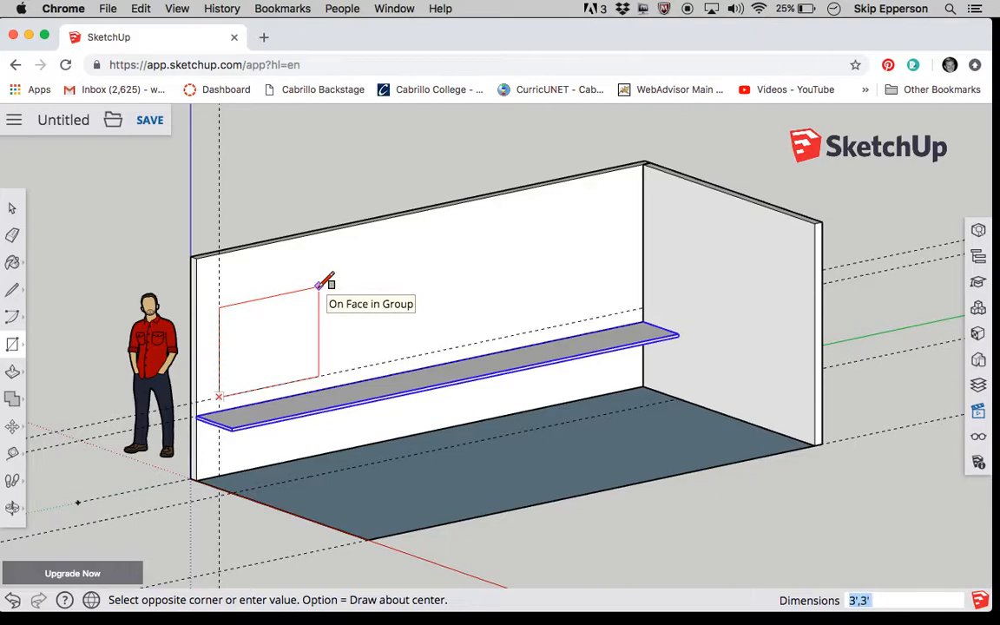
key("Return")
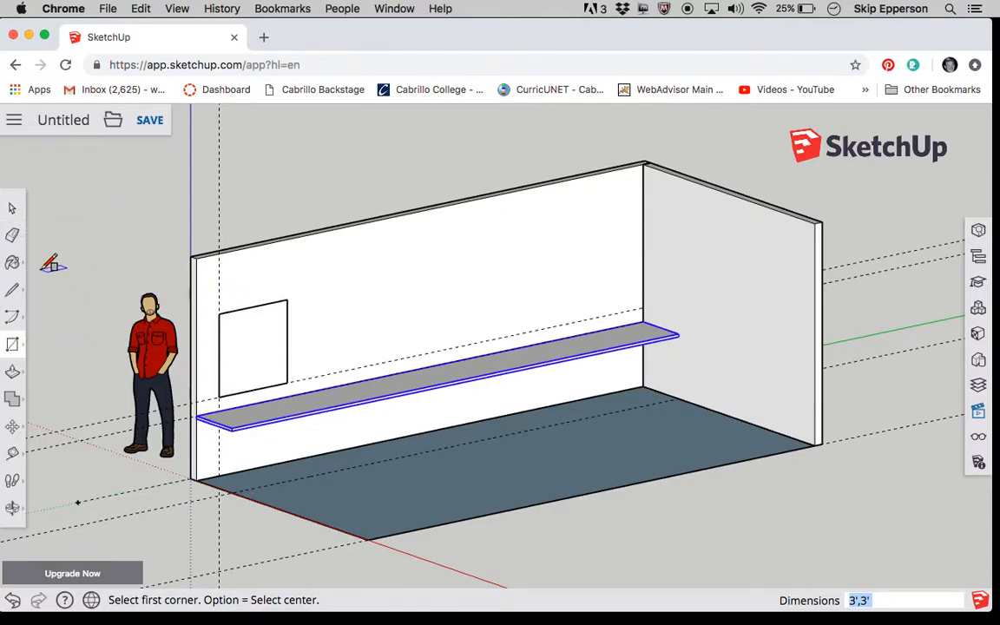
- Draw a half-circle arc with a 6-inch radius on the wall, centred on the square's upper-right corner
left_click(14, 321)
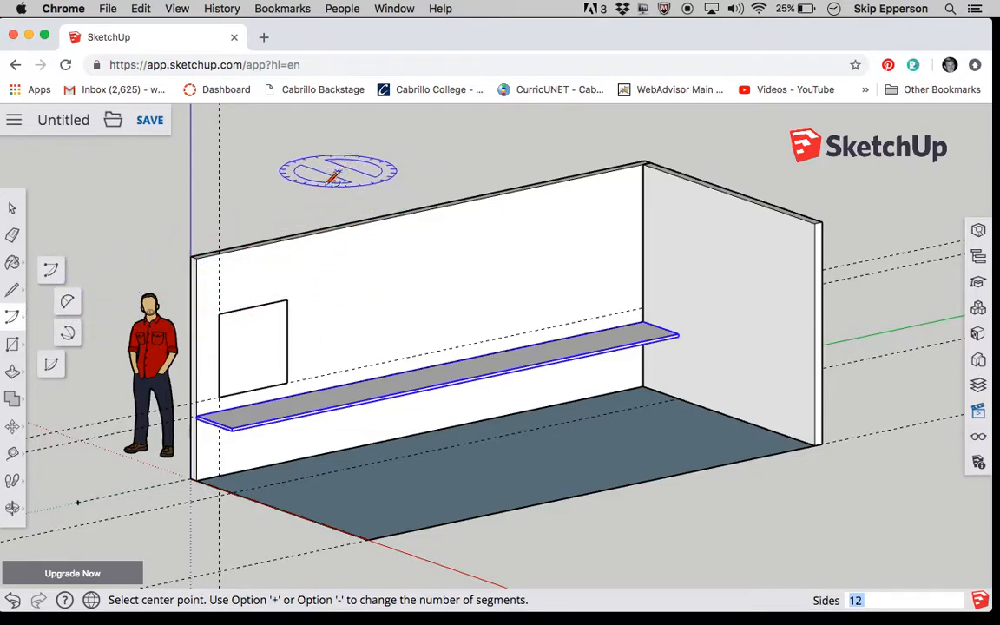
scroll(299, 301, "up", 5)
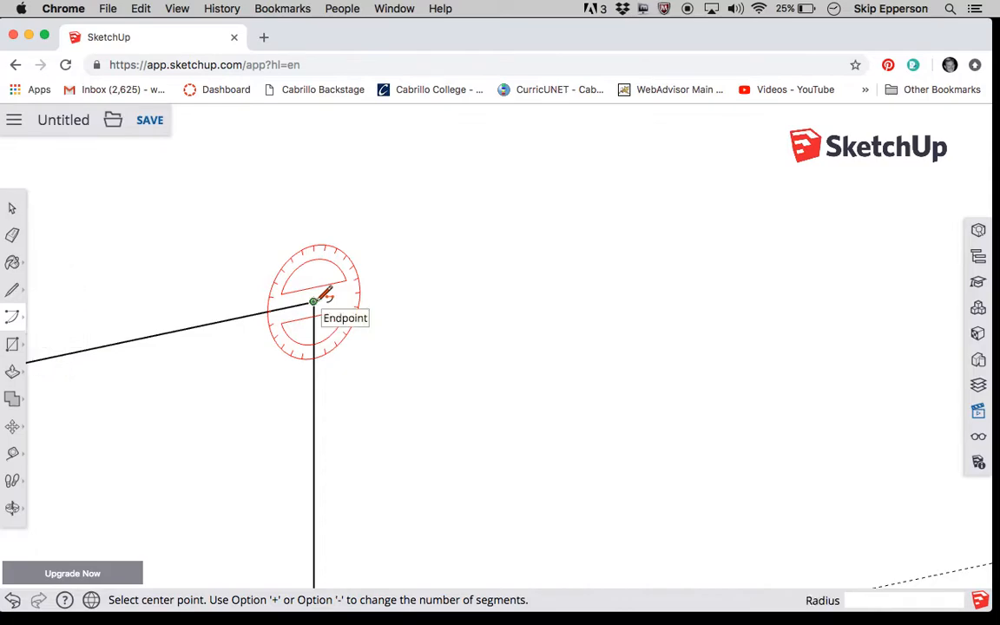
left_click(314, 300)
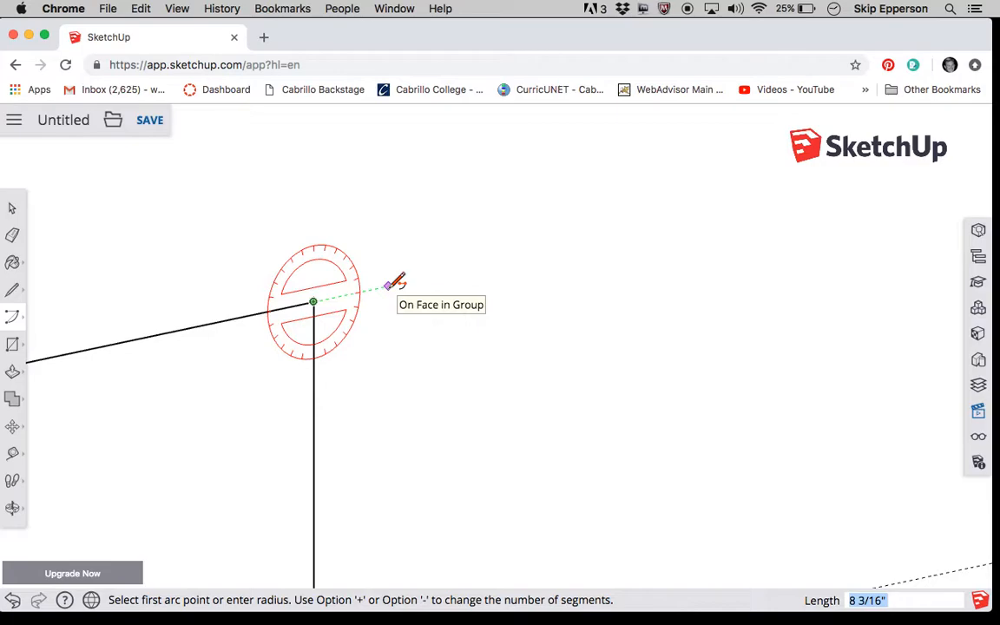
type("6")
key("Return")
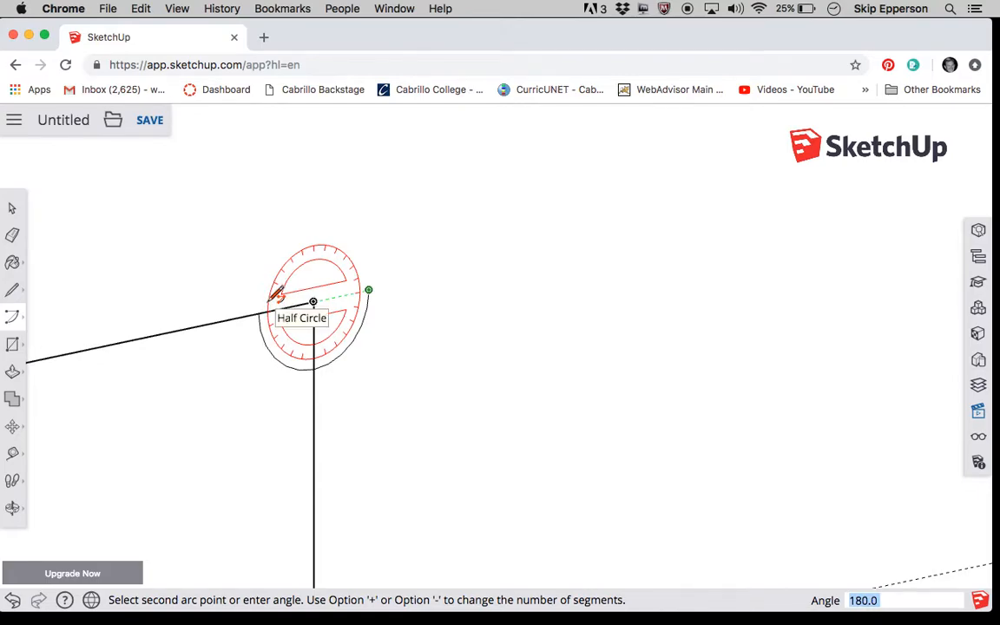
left_click(271, 301)
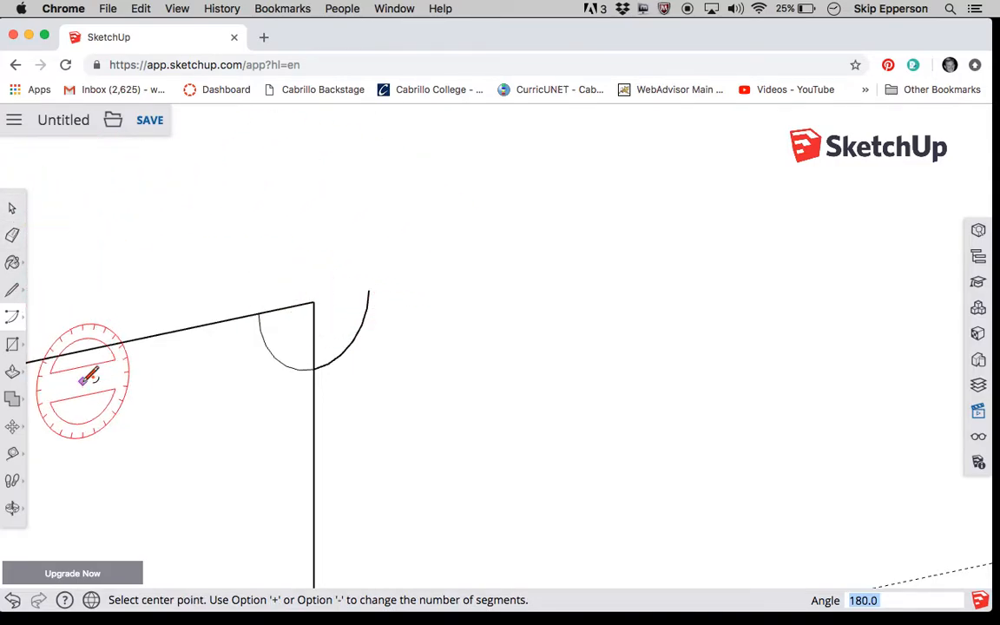
- Delete both pieces of the half-circle arc at the square's upper-right corner
left_click(14, 210)
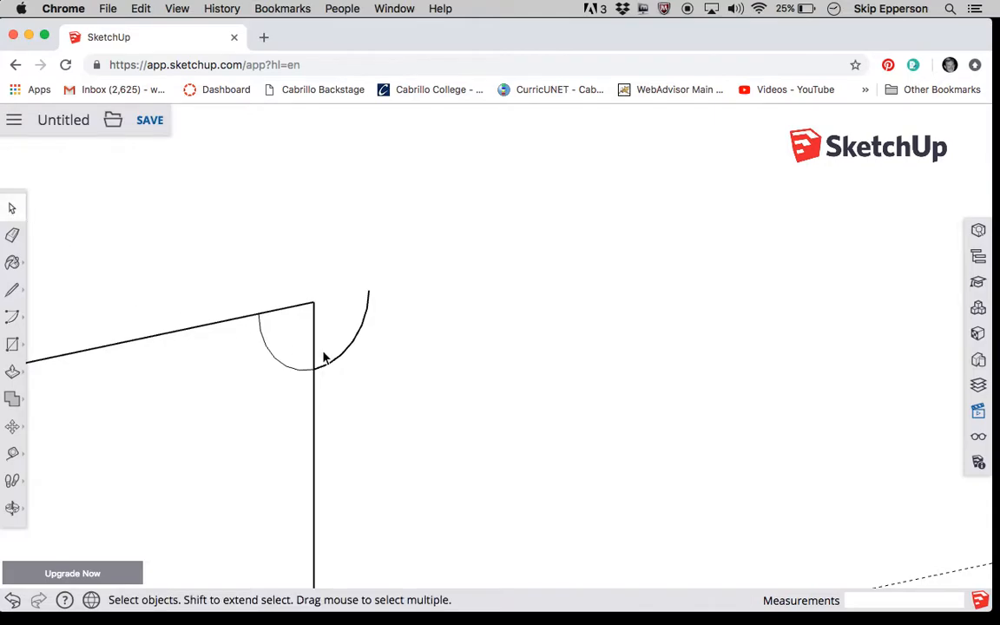
left_click(351, 347)
key("Delete")
left_click(285, 368)
key("Delete")
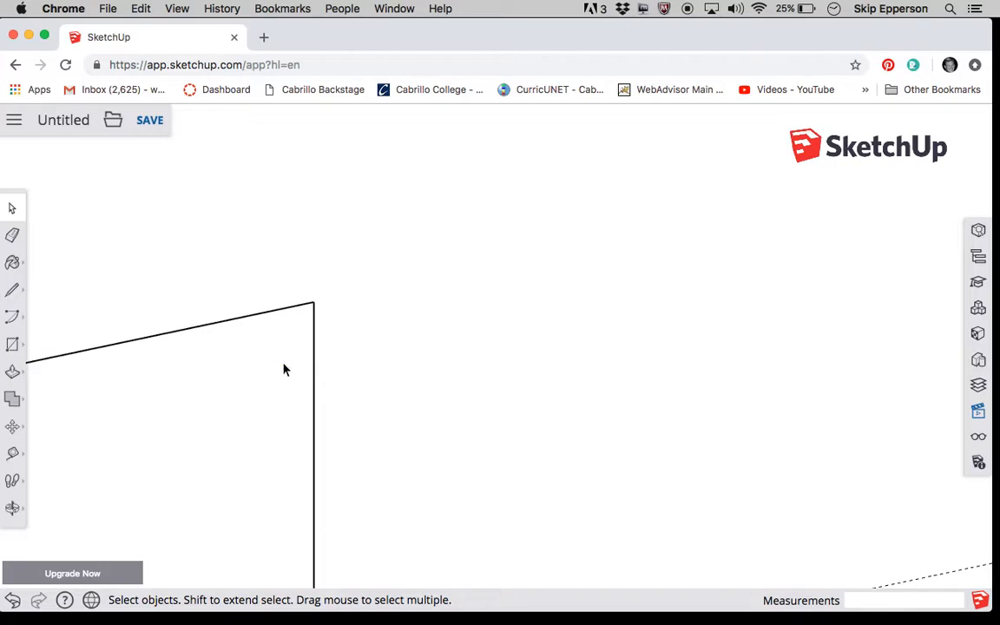
- Draw a 2-point arc from the square's upper-right corner, 3 inches along the wall with a 3-inch bulge out from it
left_click(16, 319)
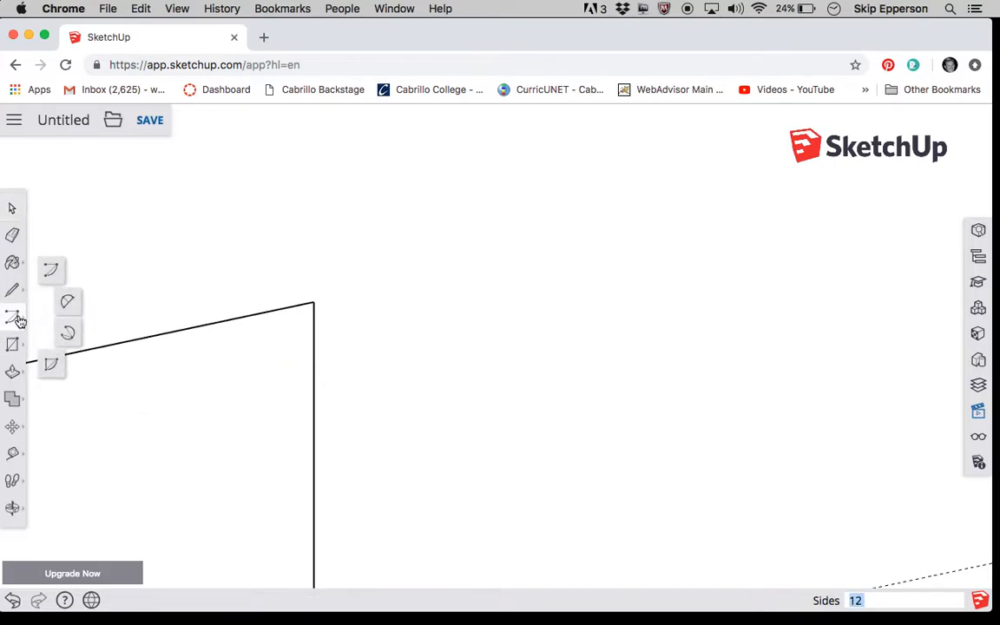
left_click(68, 305)
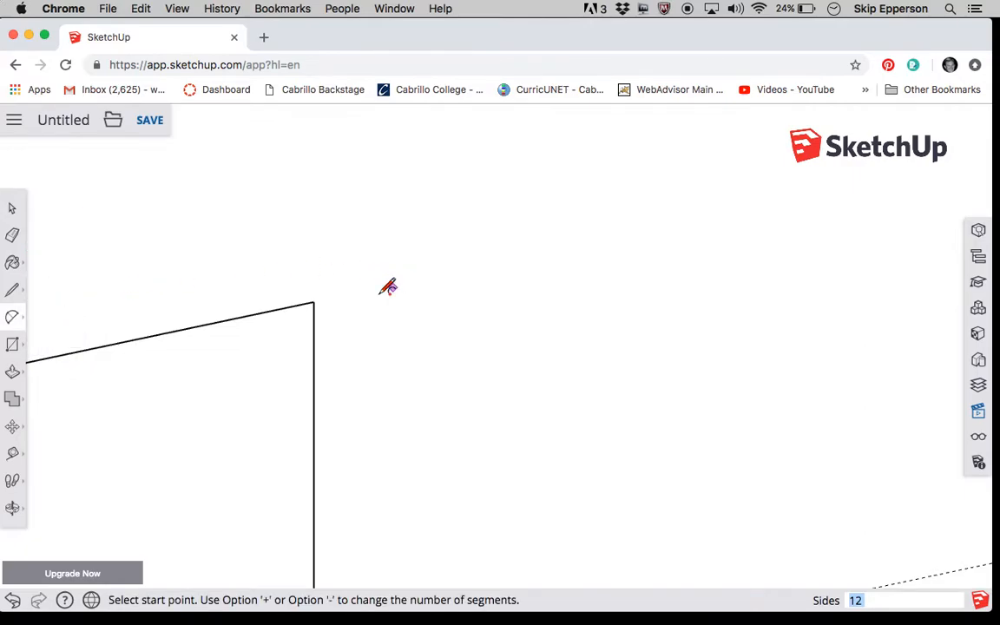
left_click(313, 301)
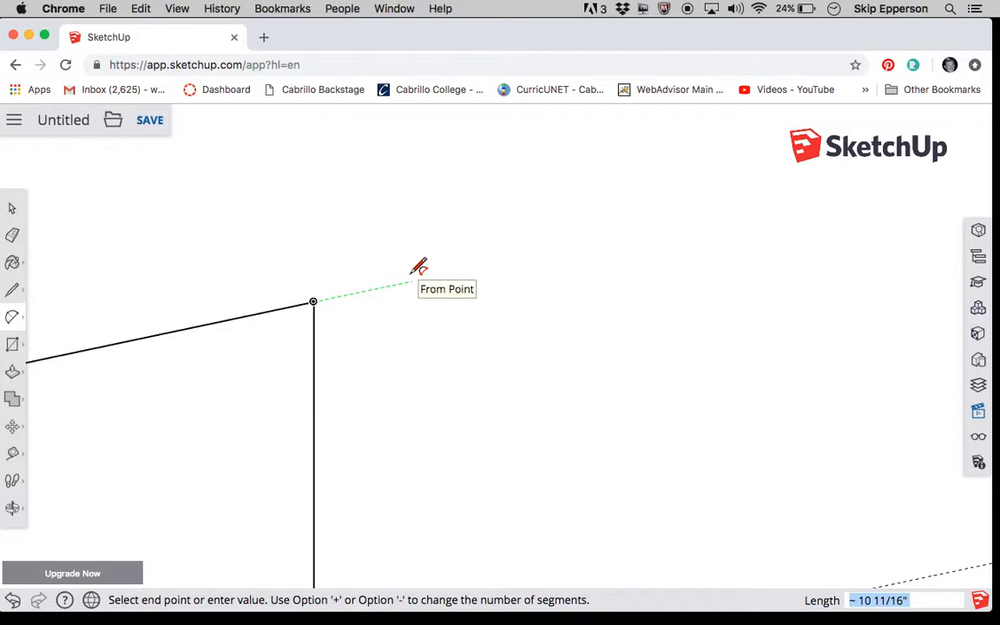
type("3")
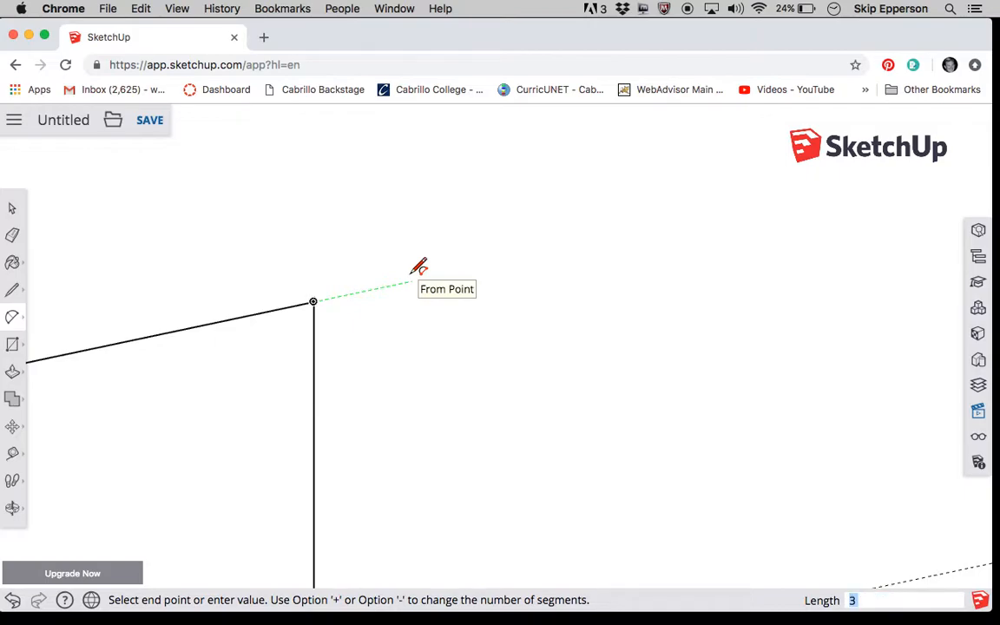
key("Return")
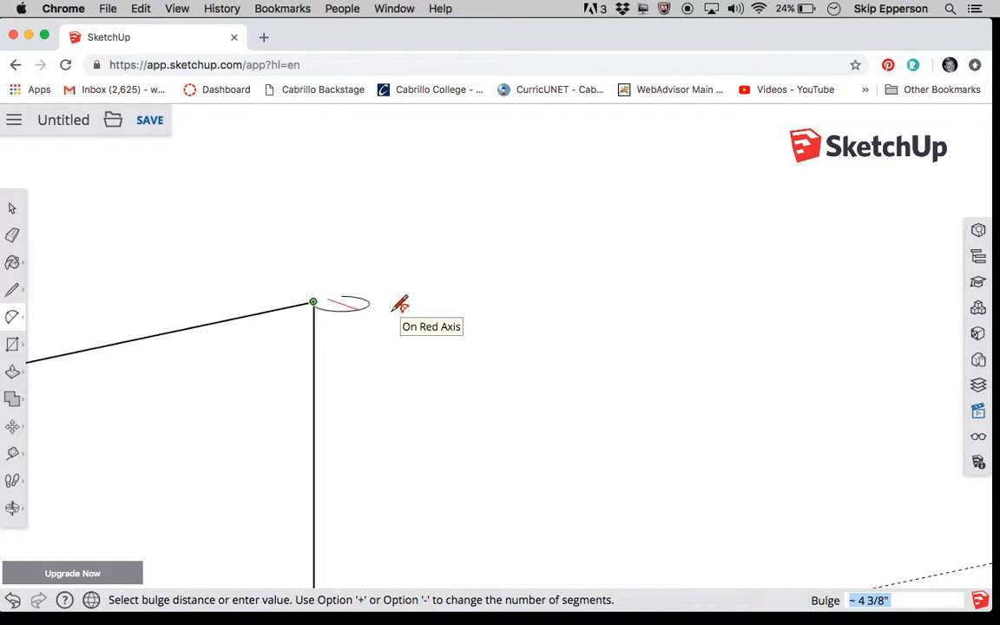
type("3")
key("Return")
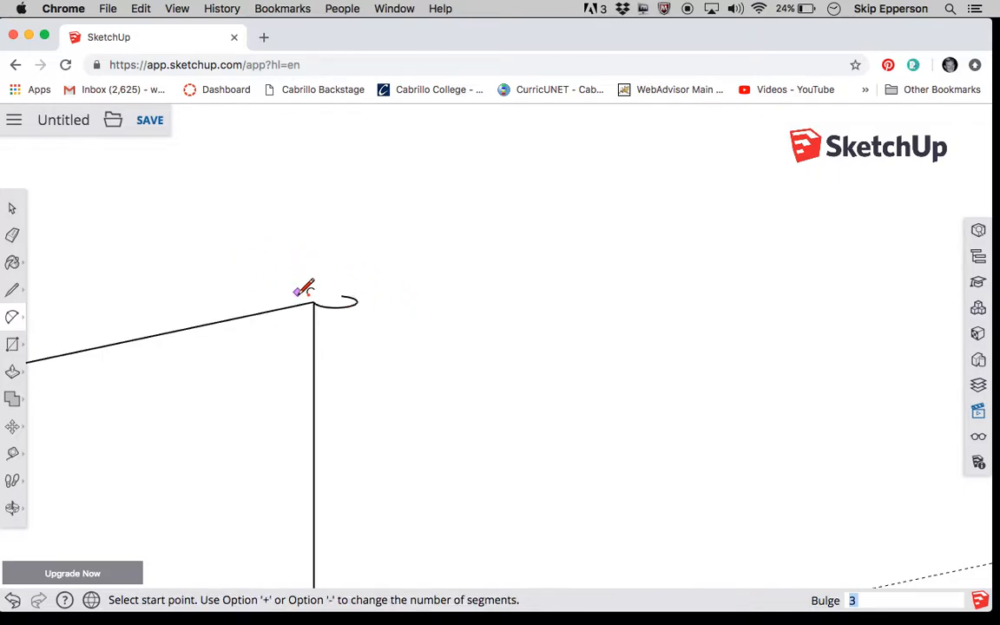
scroll(303, 289, "up", 2)
scroll(304, 289, "up", 3)
scroll(303, 288, "down", 2)
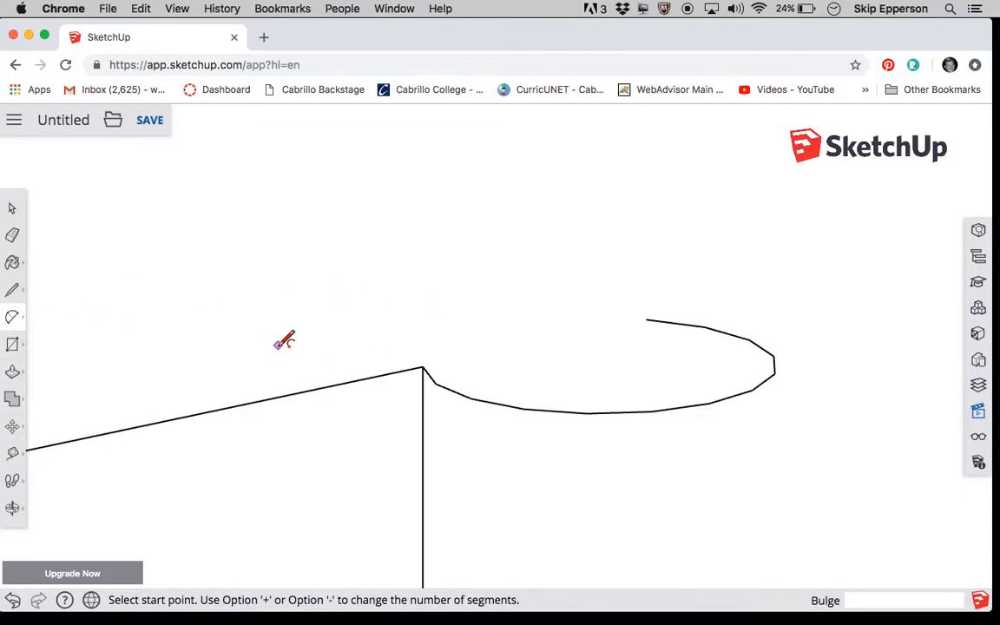
- Close the arc with a 3-inch line along the wall between its two endpoints to form a face
left_click(17, 294)
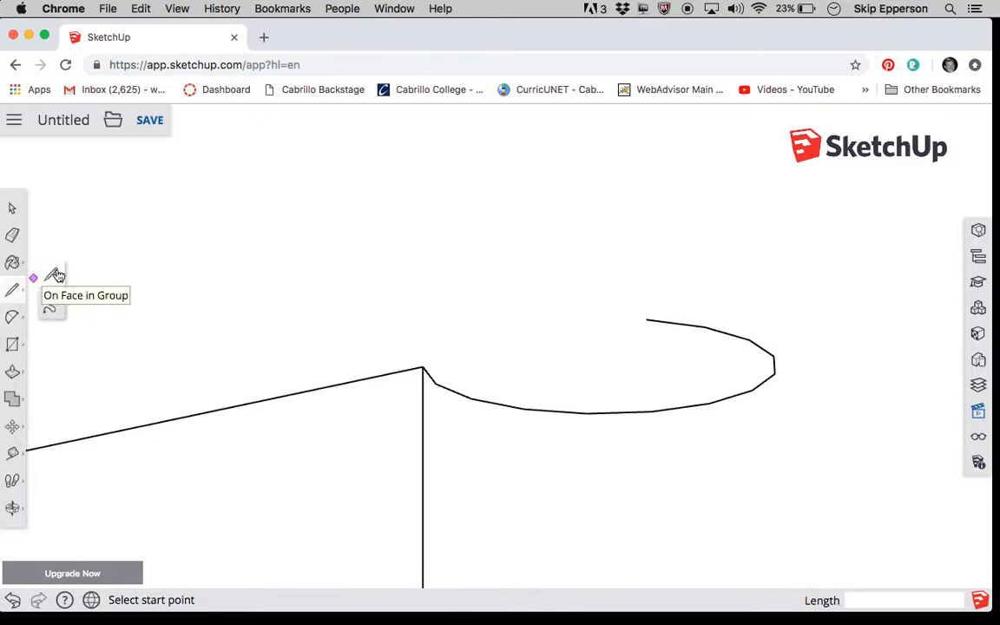
left_click(423, 366)
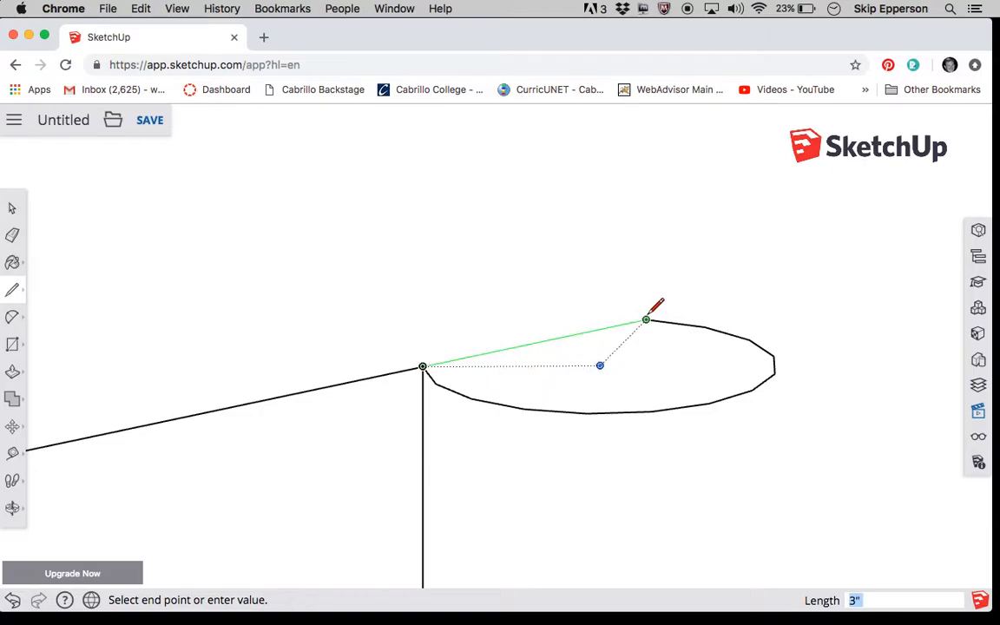
left_click(646, 320)
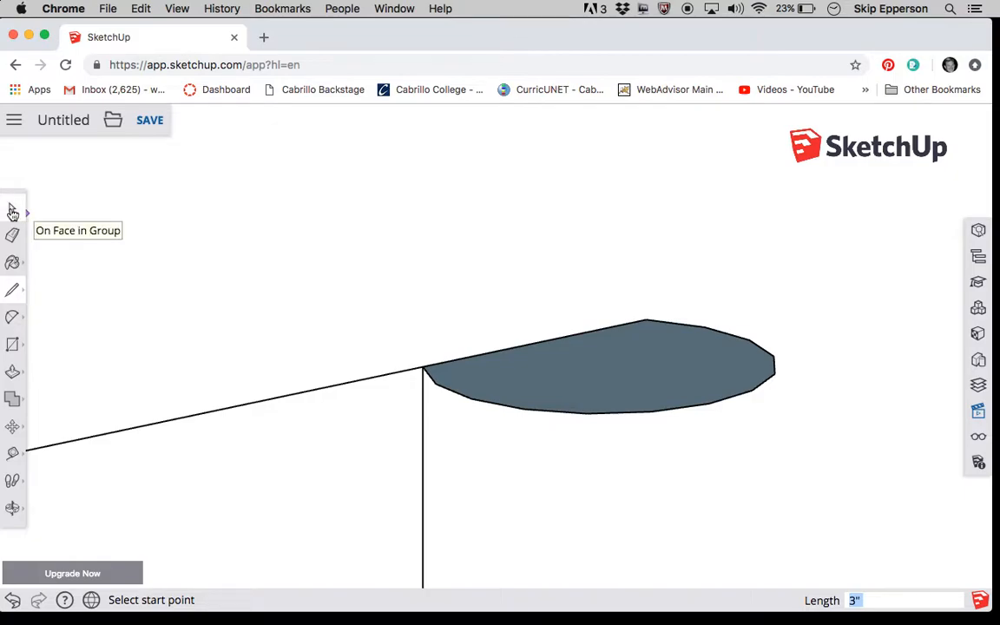
- Push/Pull the arc-shaped face 3' down to the square's bottom edge to form a rounded vertical post
left_click(14, 372)
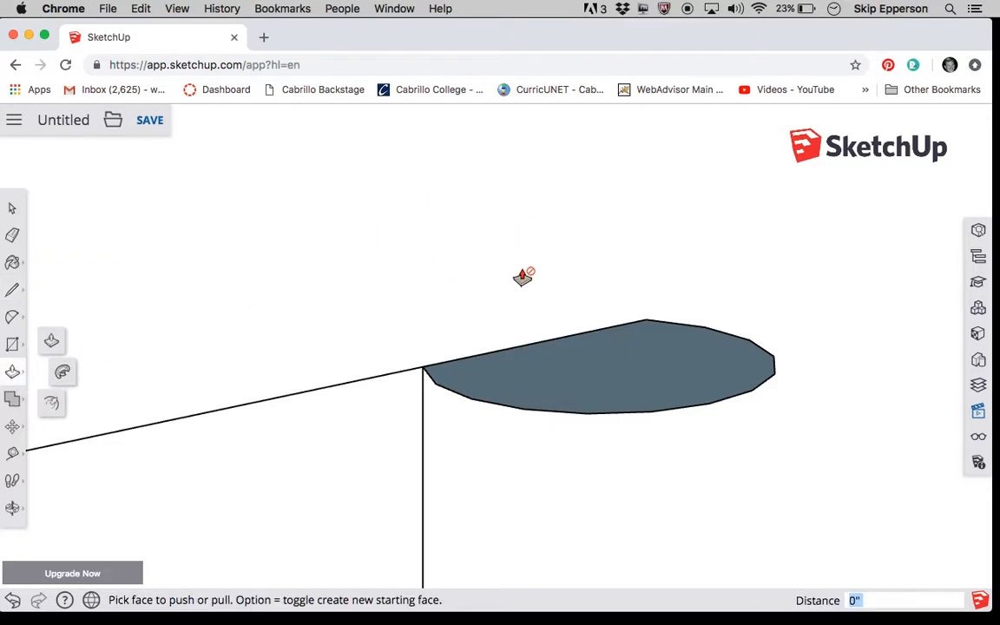
scroll(548, 199, "down", 10)
scroll(549, 198, "down", 5)
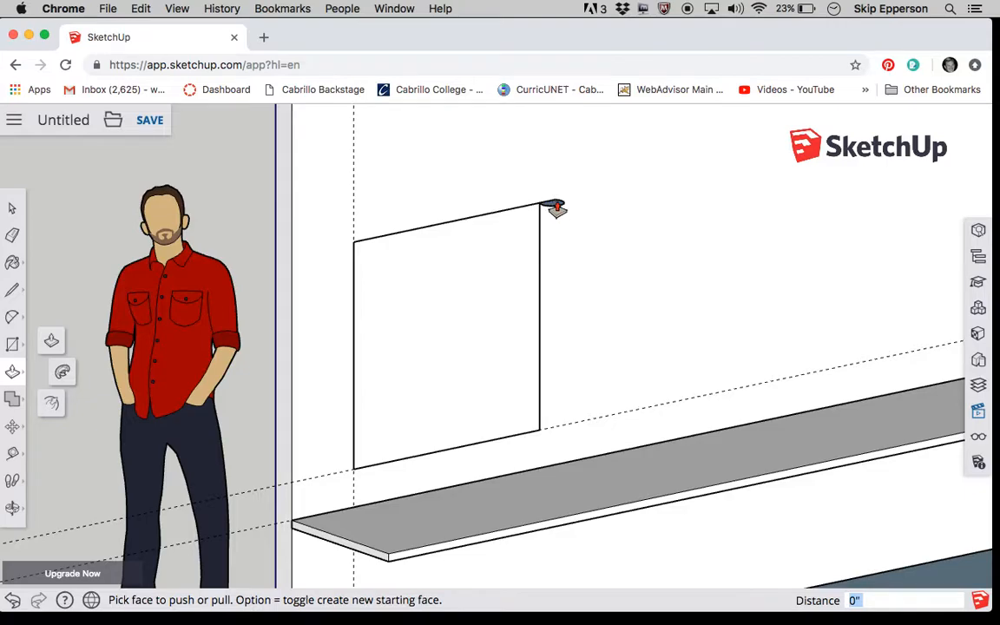
scroll(556, 208, "up", 10)
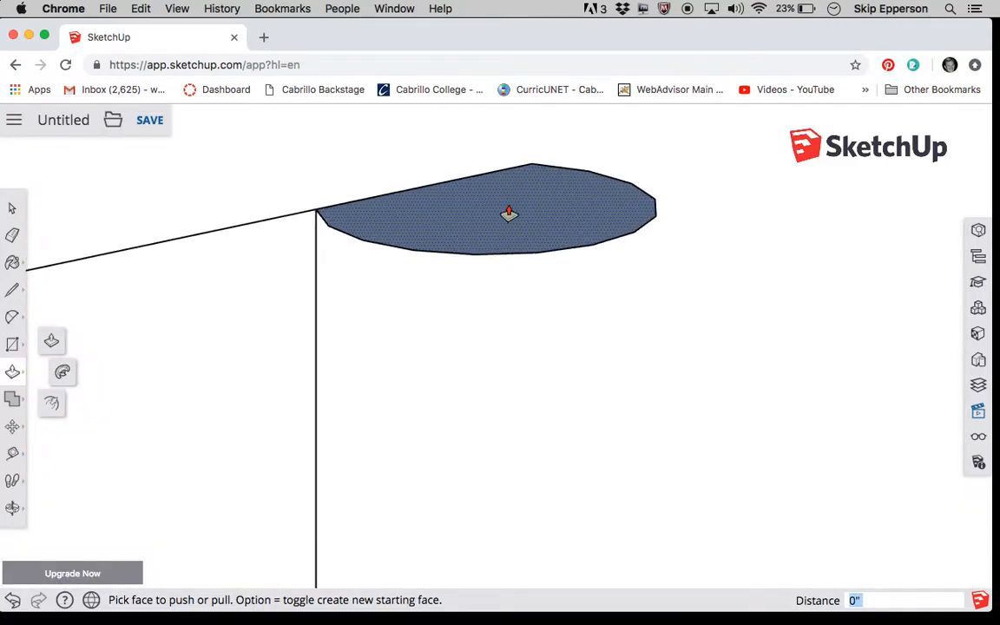
left_click(509, 216)
scroll(508, 339, "down", 2)
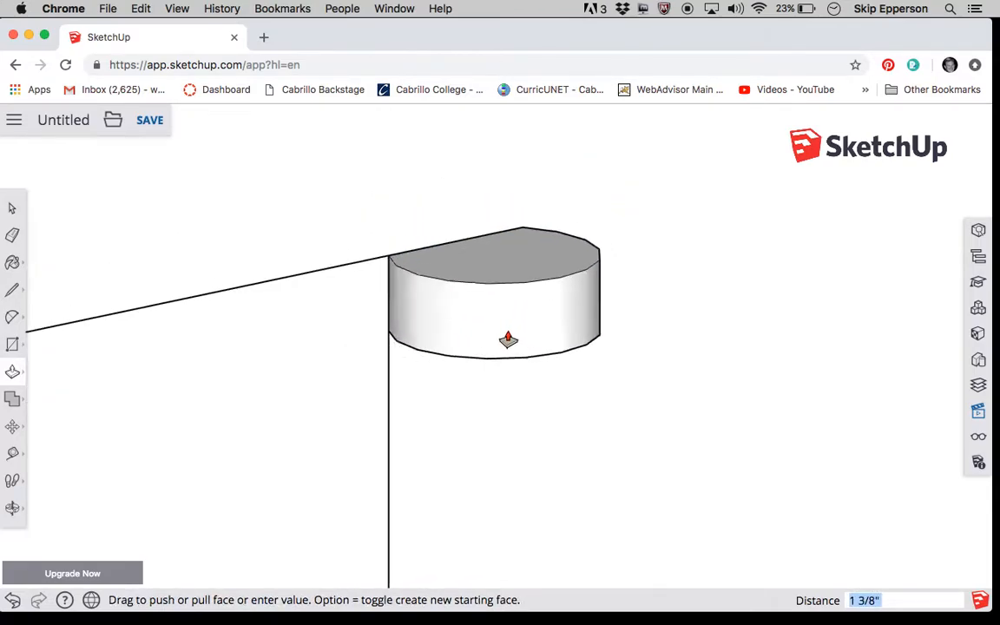
scroll(508, 340, "down", 5)
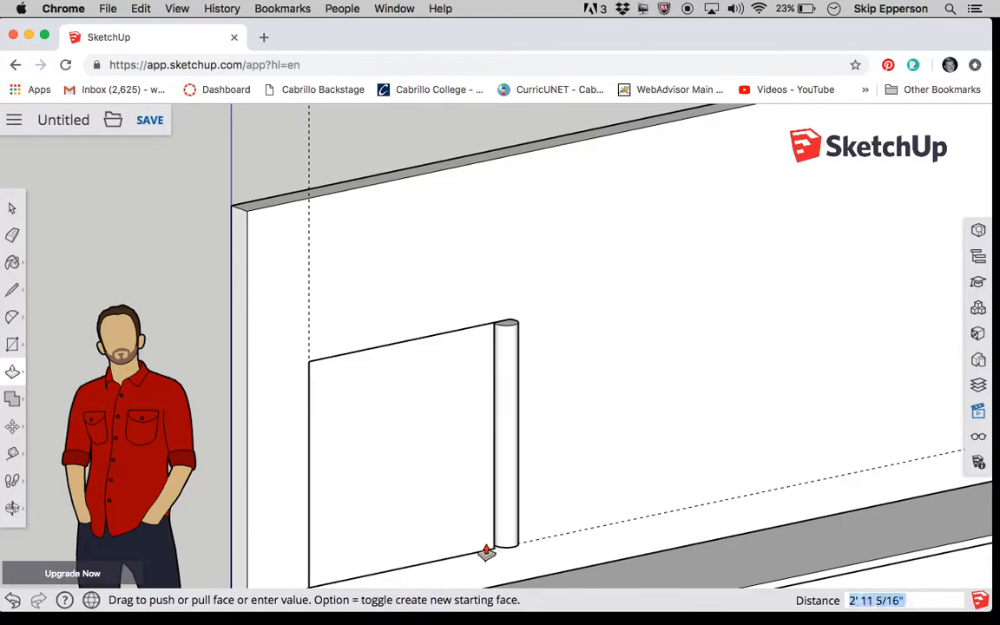
left_click(484, 553)
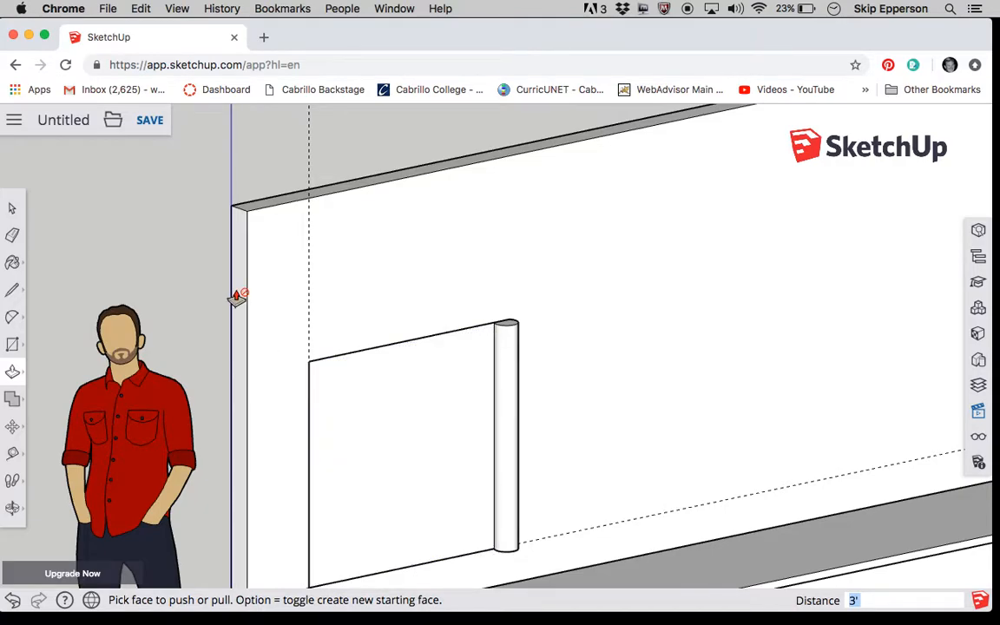
- Select the whole rounded post beside the square and make it a group
left_click(12, 210)
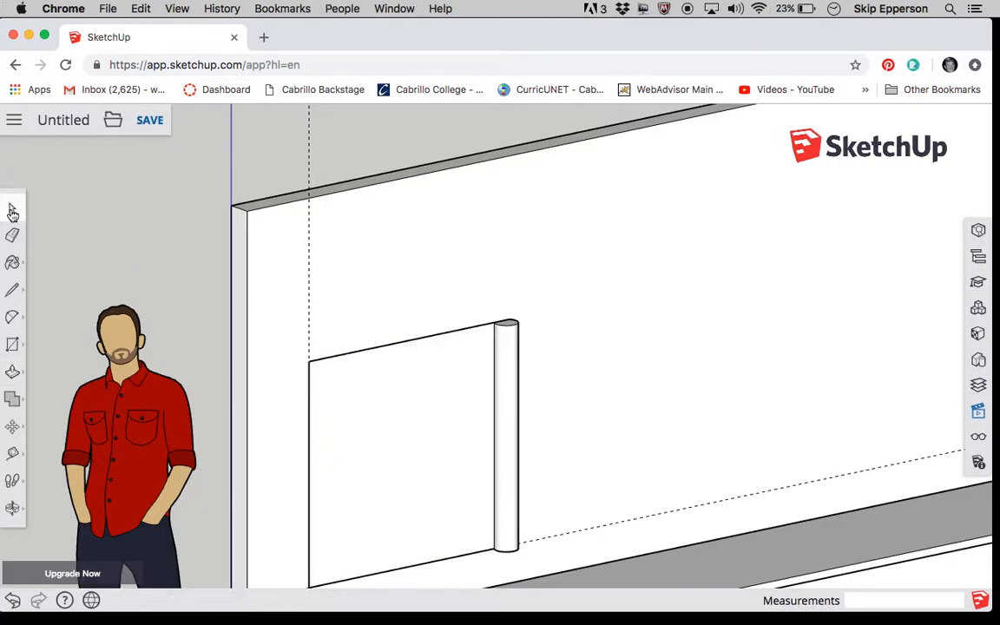
left_click(473, 301)
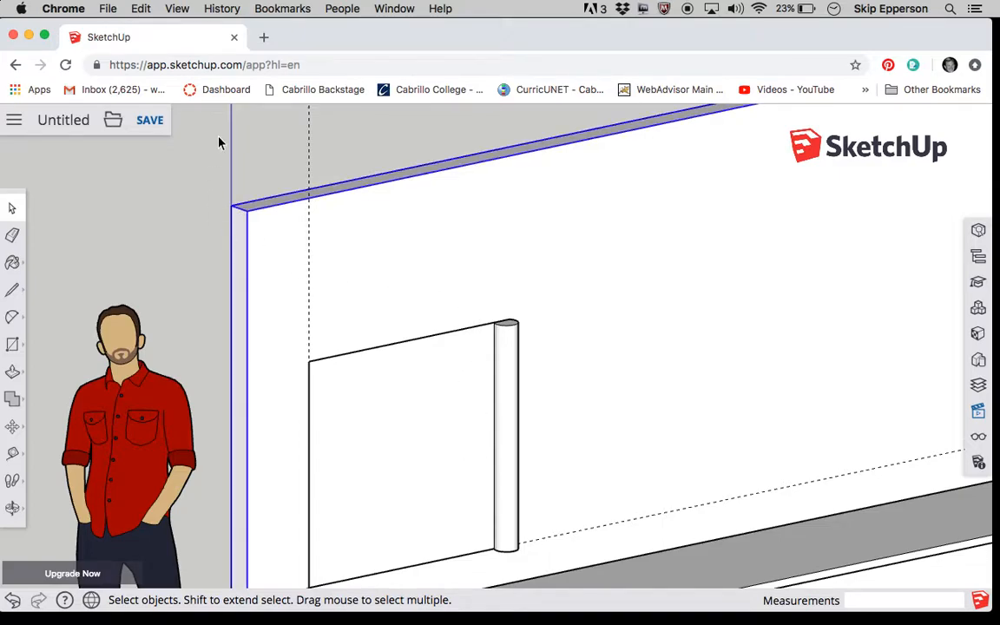
left_click(250, 163)
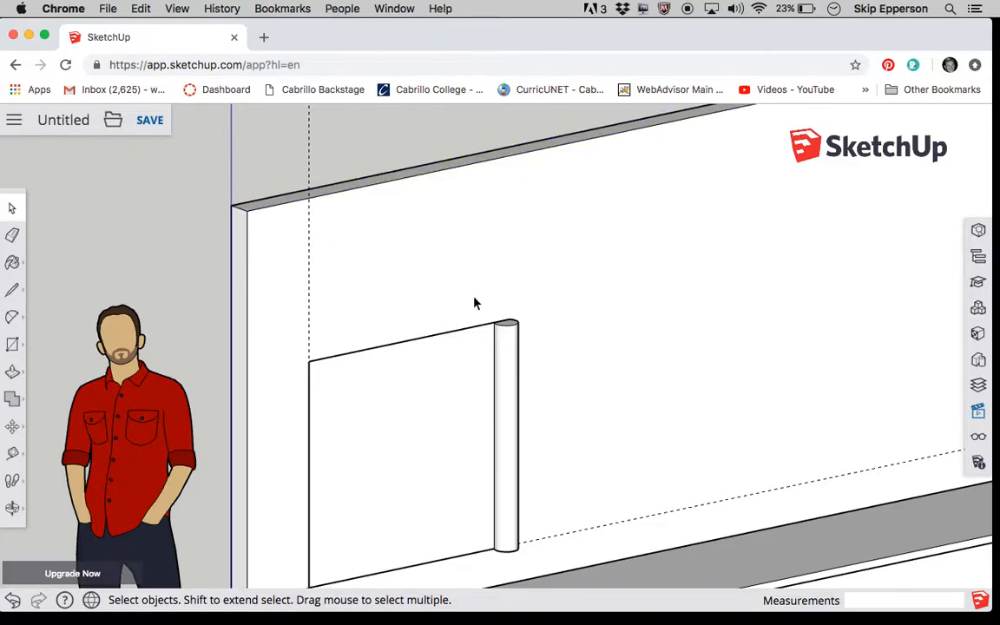
left_click_drag(473, 294, 552, 574)
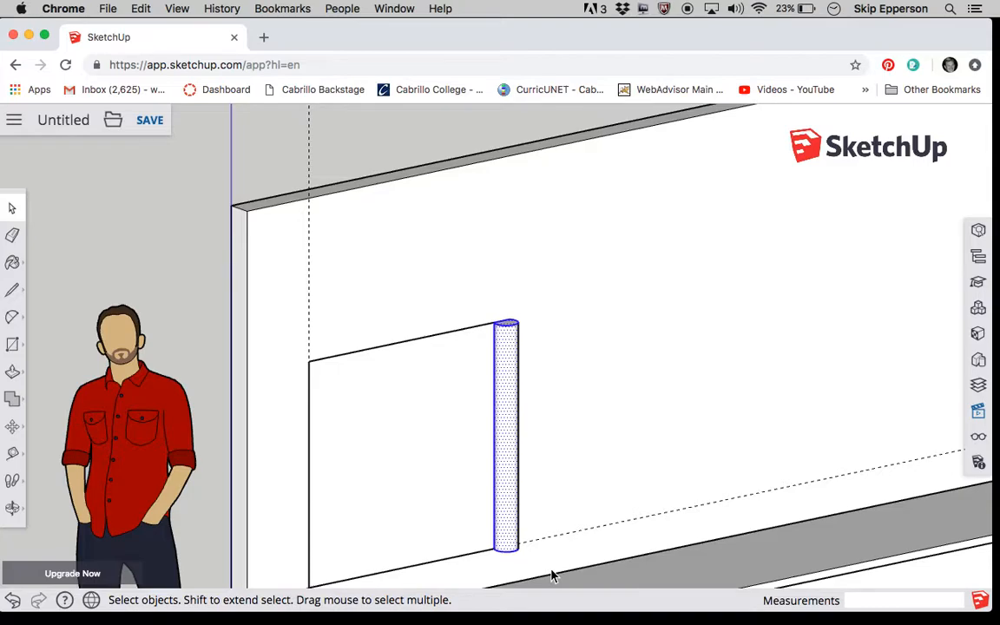
right_click(505, 434)
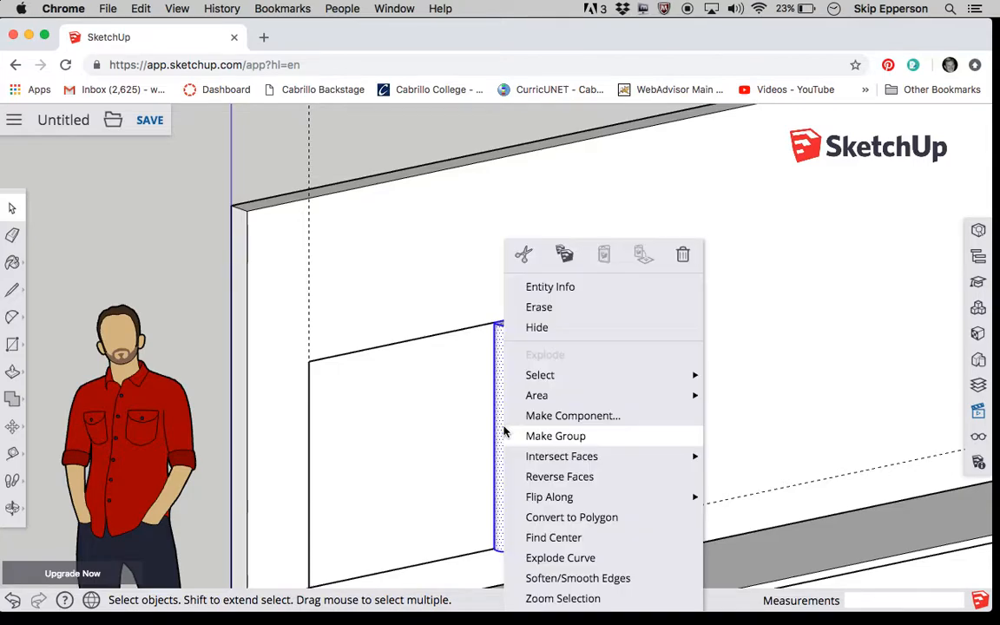
left_click(554, 437)
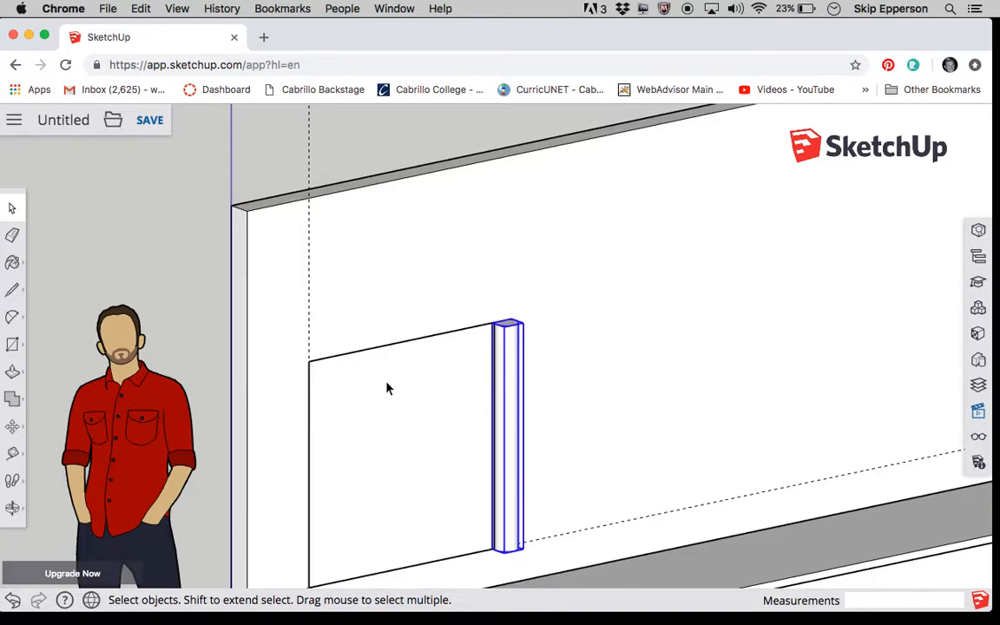
- Select the 3-foot square's face with all its edges, make it a group, and clear the selection
scroll(318, 270, "down", 5)
scroll(318, 270, "up", 5)
scroll(319, 271, "down", 5)
scroll(319, 271, "up", 5)
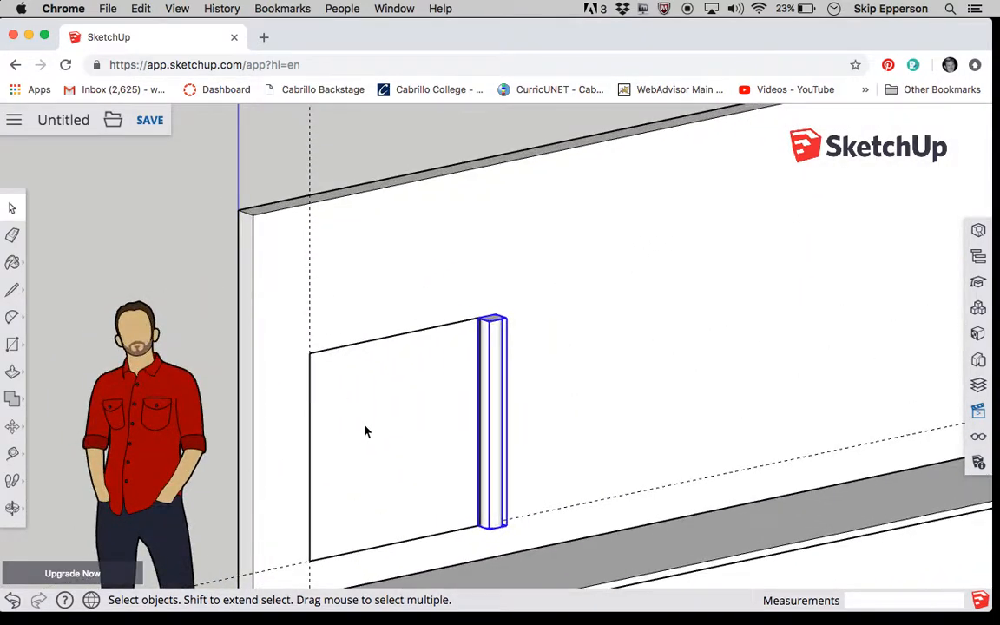
left_click(392, 384)
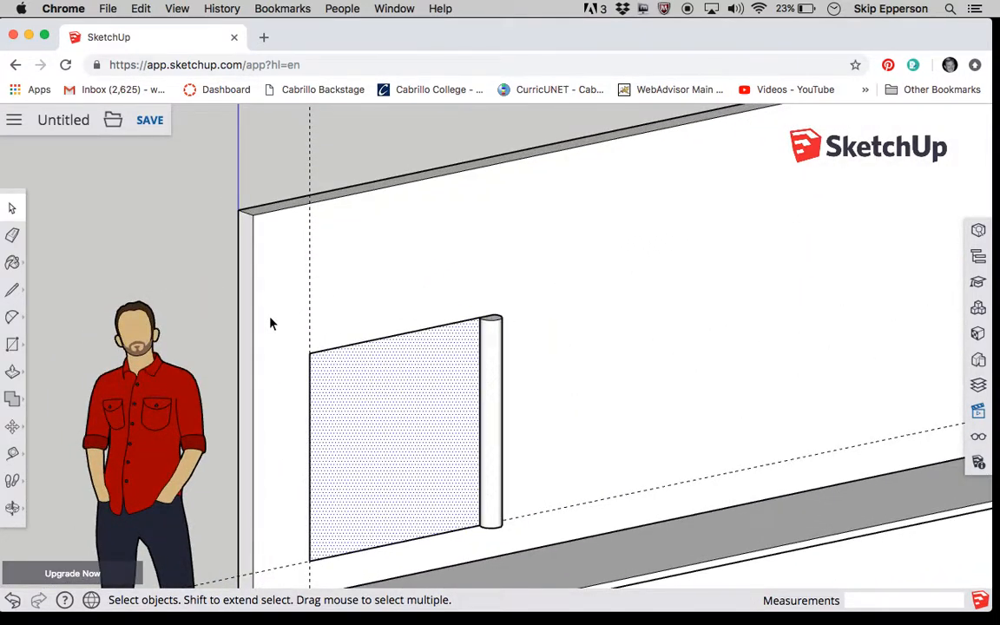
left_click(282, 270)
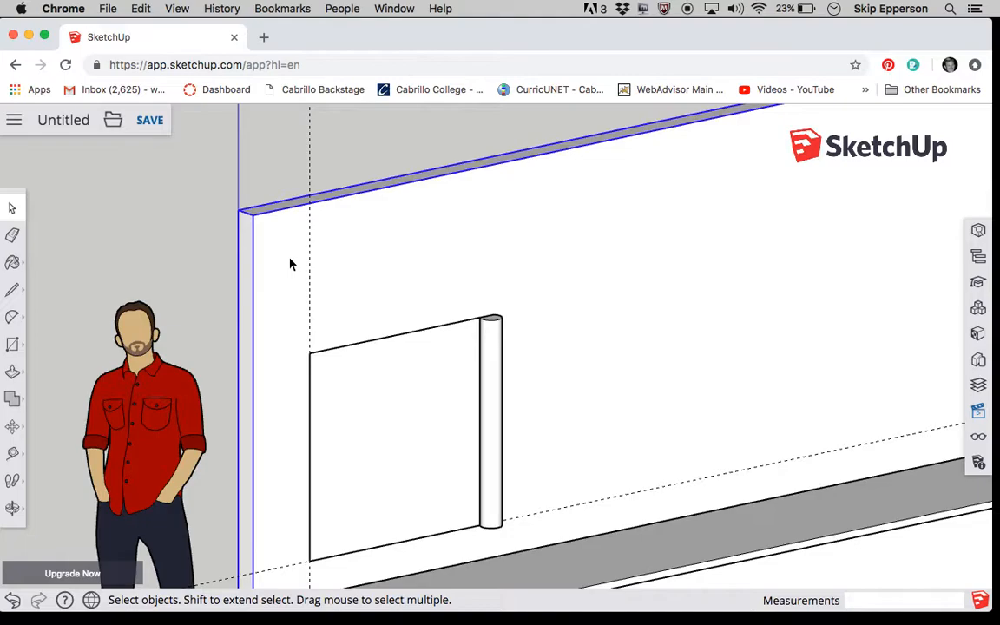
left_click_drag(289, 256, 493, 576)
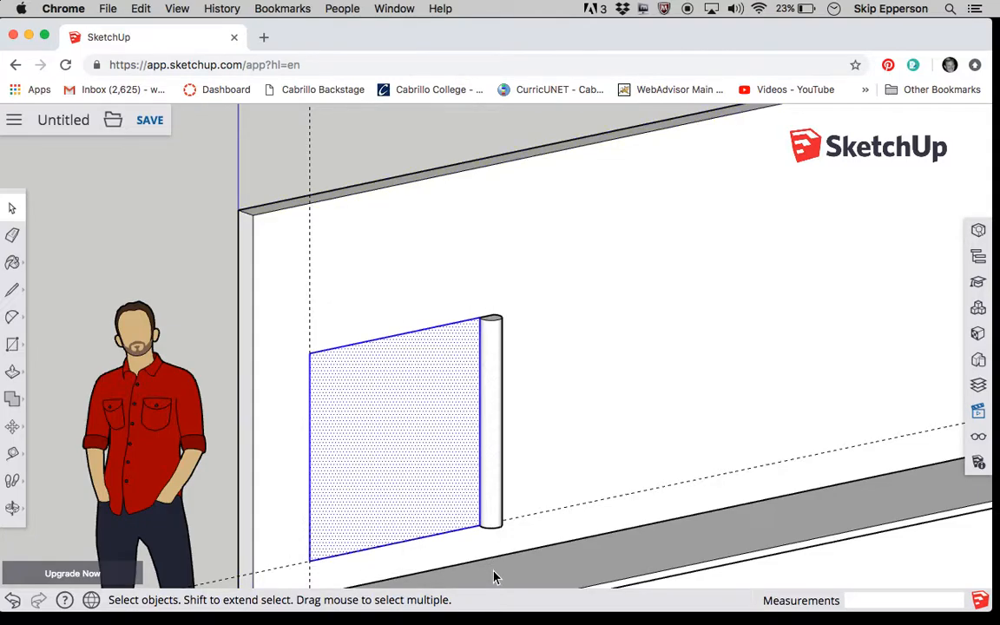
right_click(402, 464)
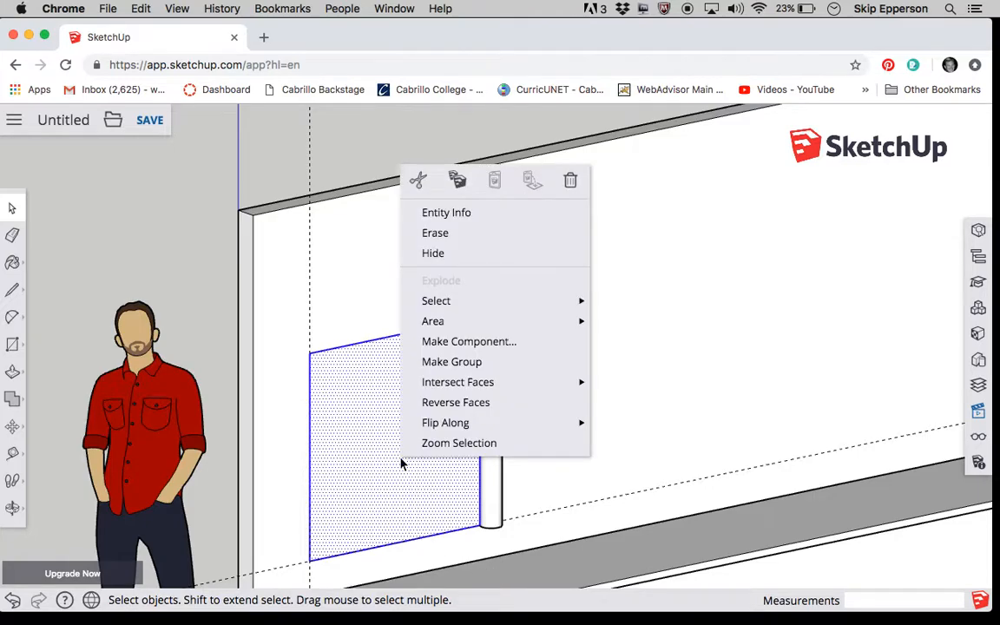
left_click(460, 361)
left_click(577, 346)
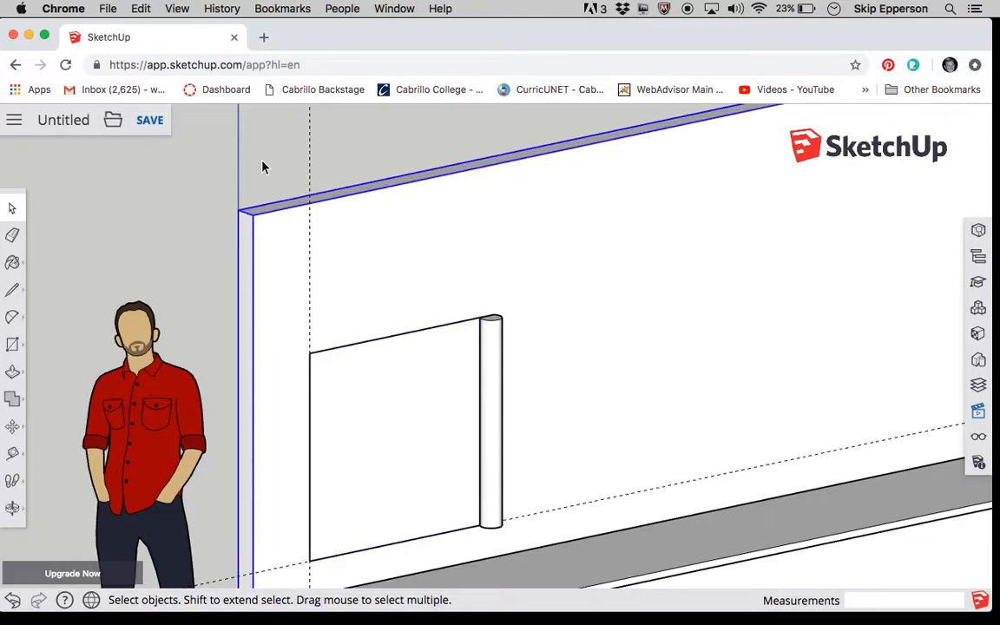
left_click(300, 165)
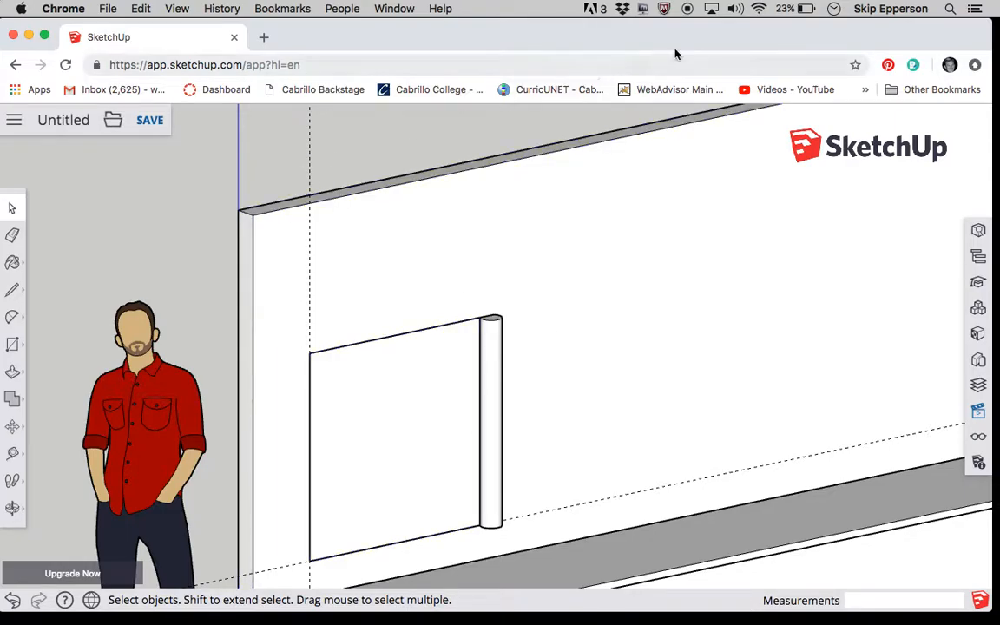